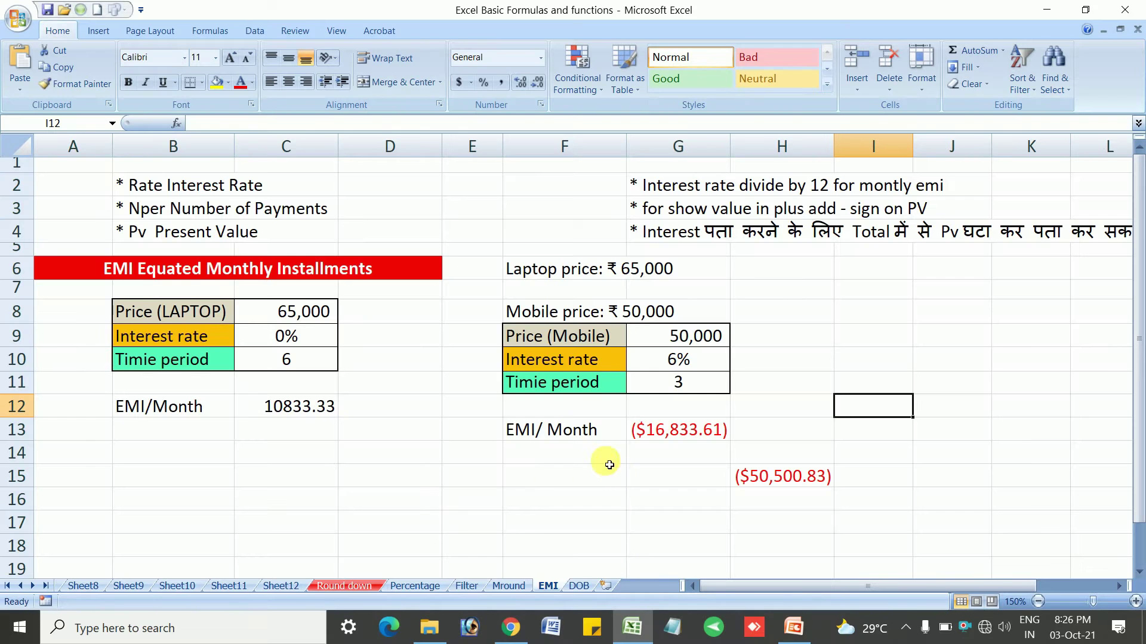
Step: Switch to the EMI worksheet and select the laptop price in C8
{"action": "left_click", "coordinate": [540, 477]}
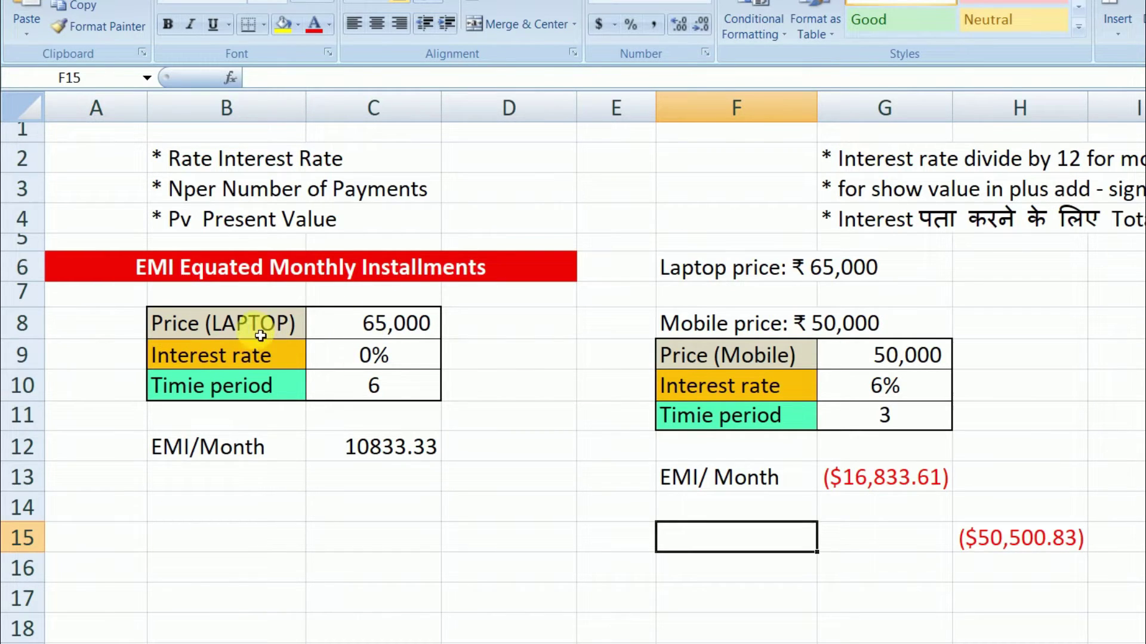
{"action": "left_click", "coordinate": [387, 335]}
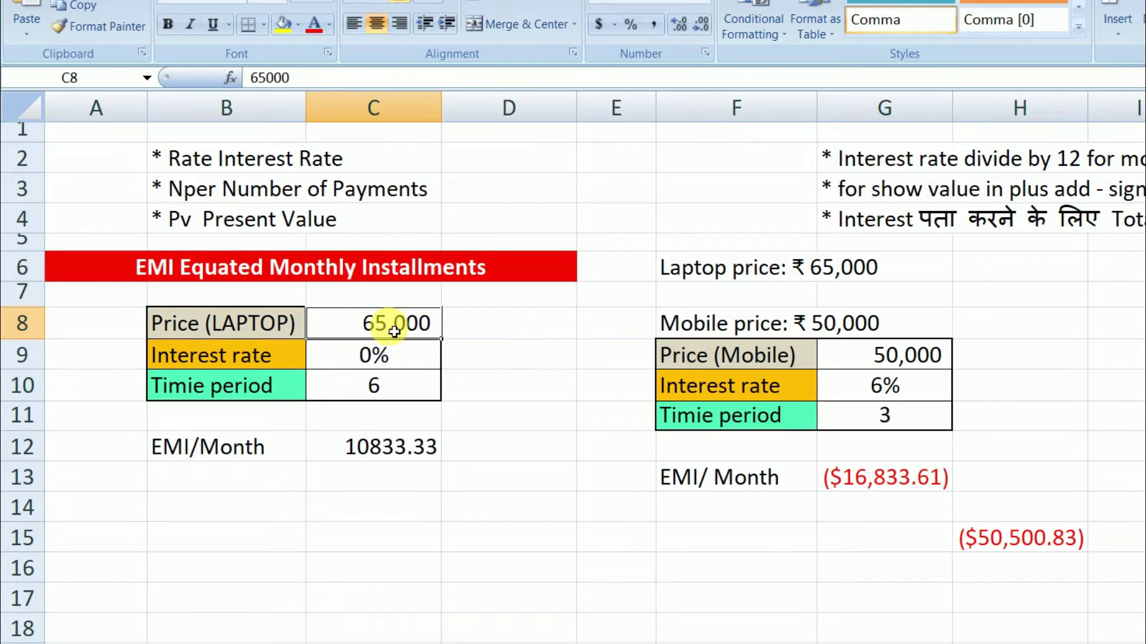
{"action": "left_click", "coordinate": [501, 537]}
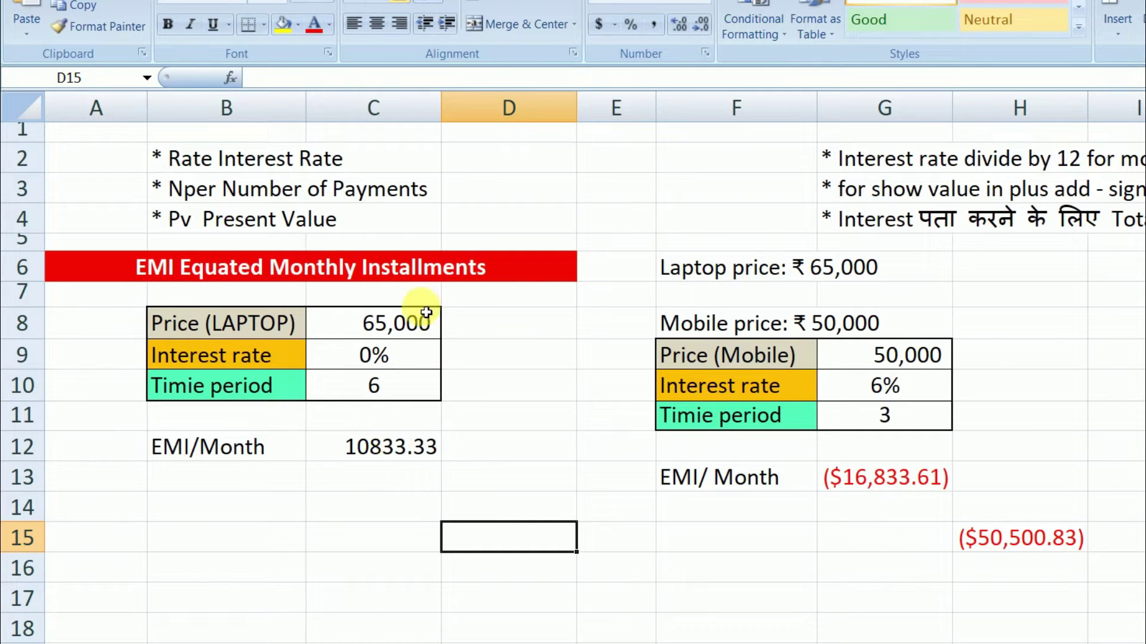
{"action": "left_click", "coordinate": [378, 452]}
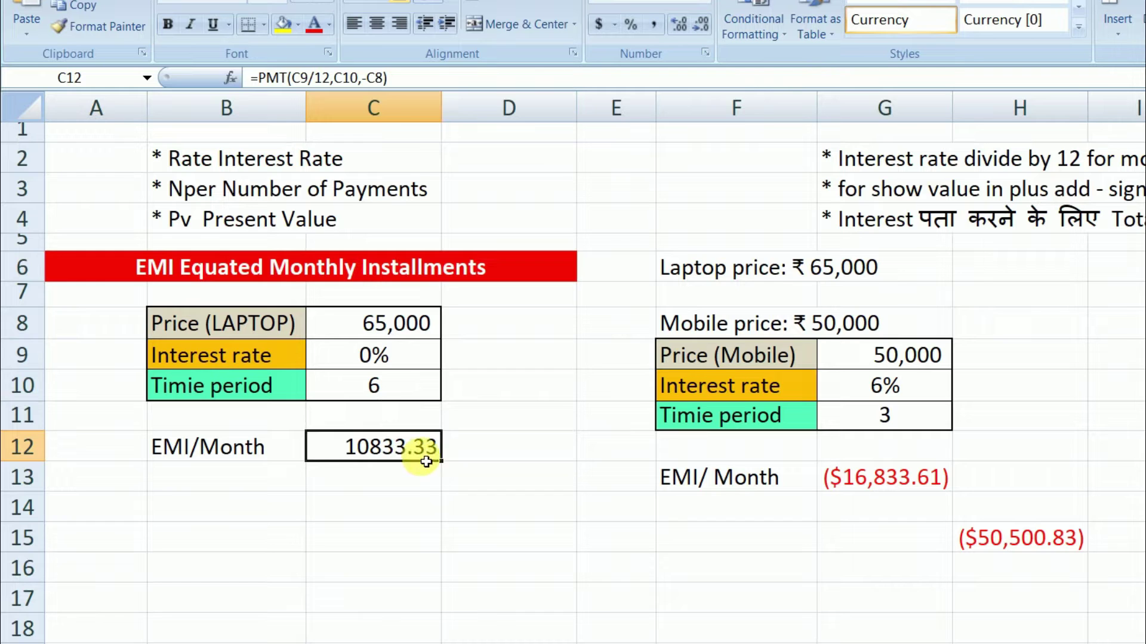
Step: Clear the old laptop EMI formula from C12
{"action": "left_click", "coordinate": [454, 506]}
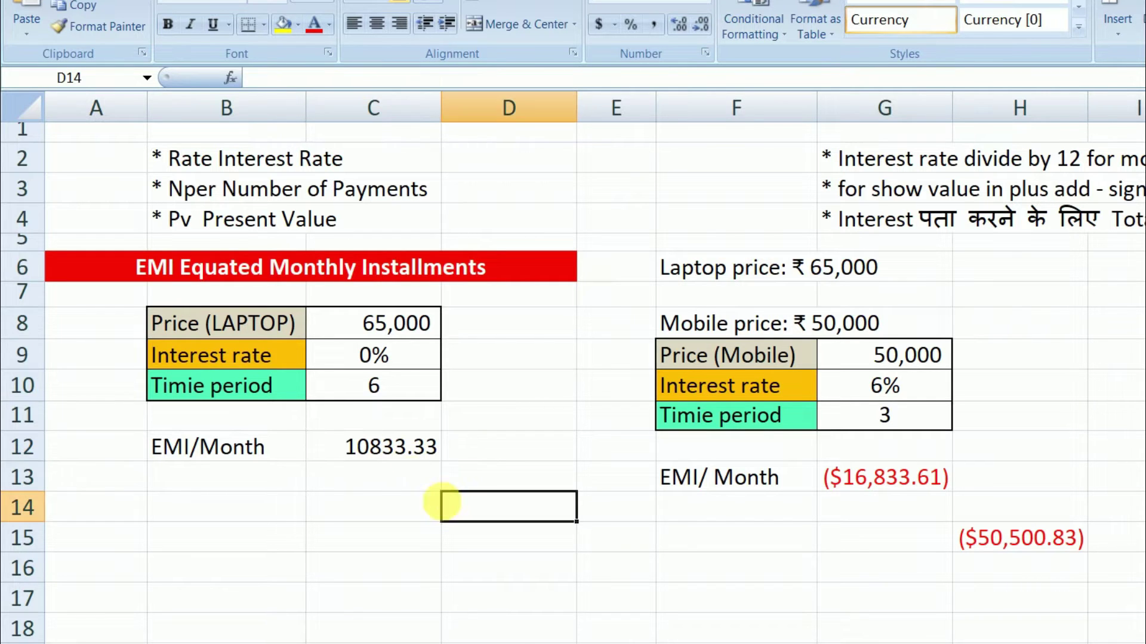
{"action": "left_click", "coordinate": [394, 451]}
{"action": "key", "text": "Delete"}
{"action": "left_click", "coordinate": [328, 533]}
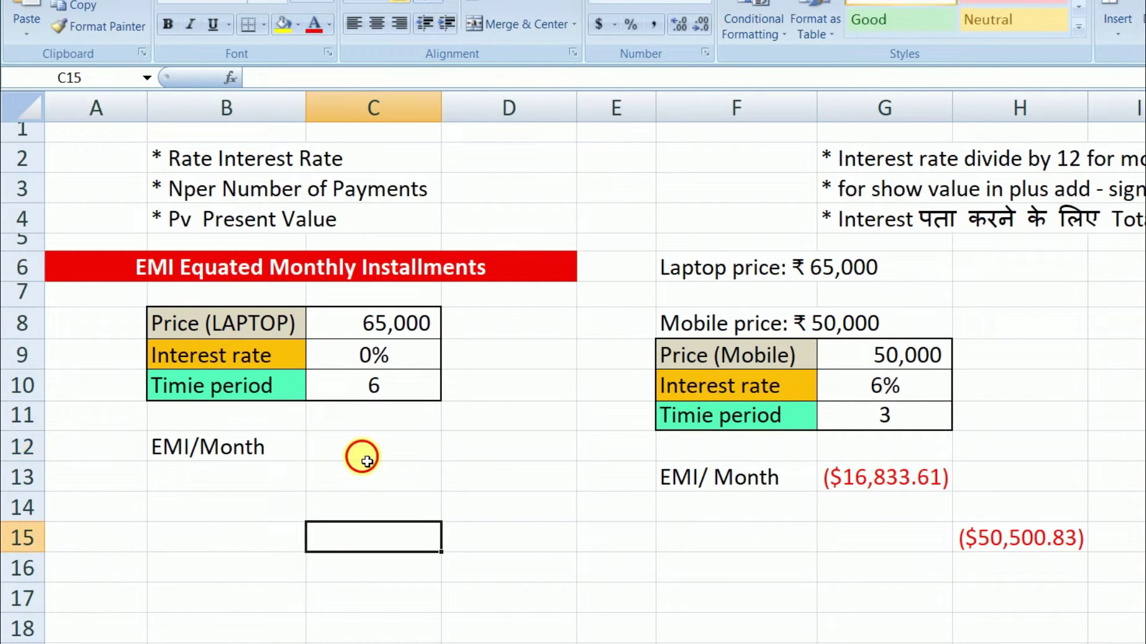
Step: Enter =PMT(C9/12,C10,C8) in C12, giving a laptop EMI of -10833.33
{"action": "left_click", "coordinate": [365, 459]}
{"action": "type", "text": "="}
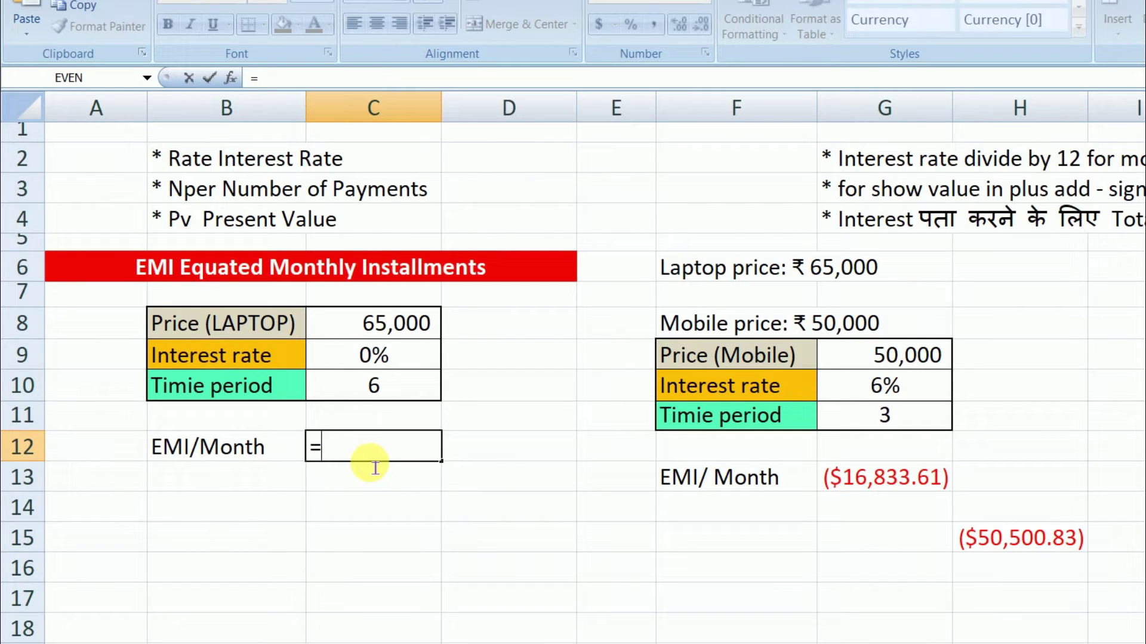
{"action": "type", "text": "pmt"}
{"action": "key", "text": "Tab"}
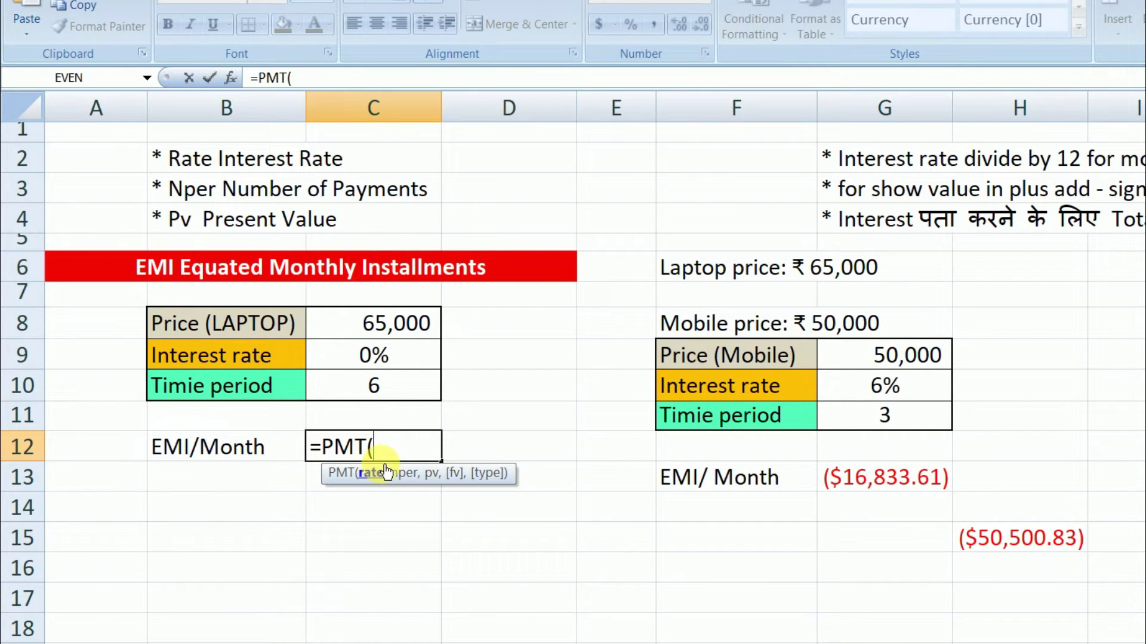
{"action": "left_click", "coordinate": [387, 358]}
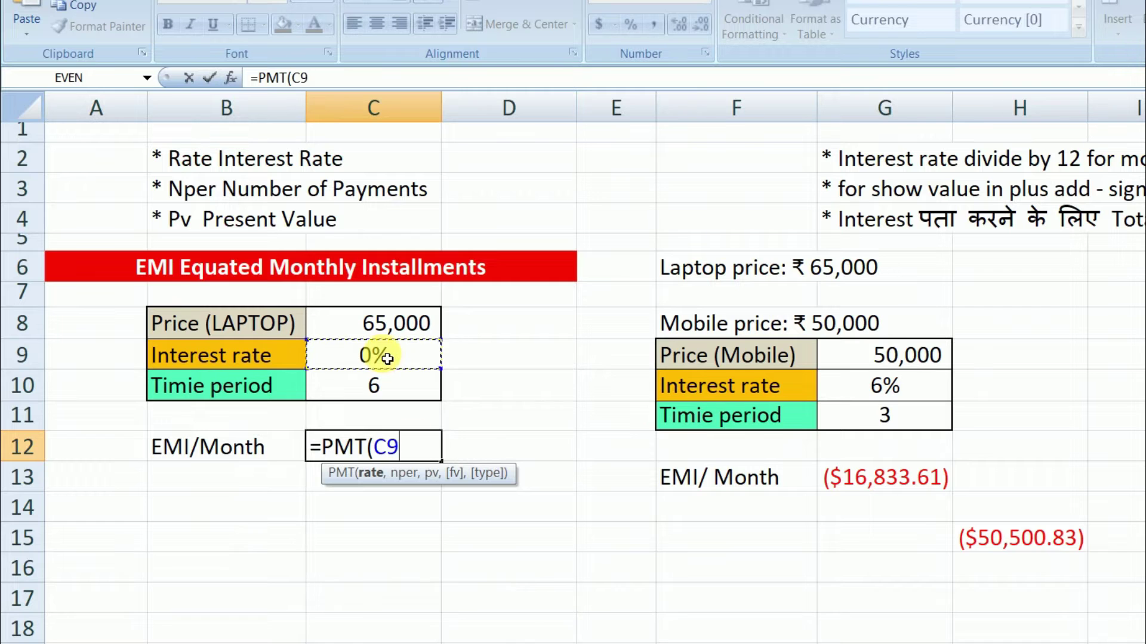
{"action": "type", "text": "/12"}
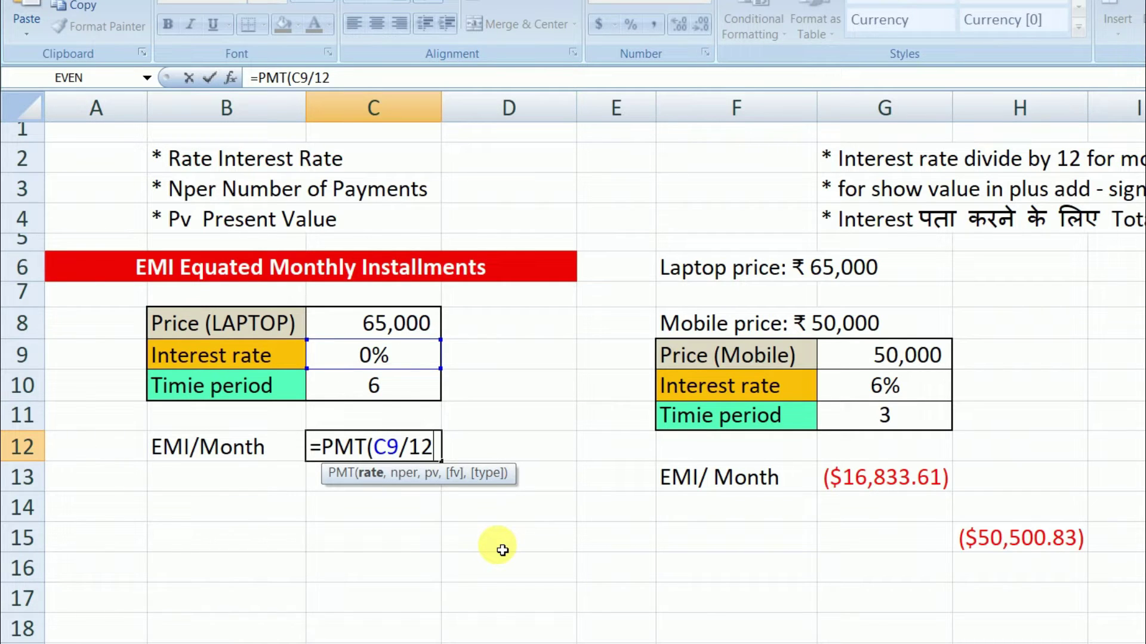
{"action": "type", "text": ","}
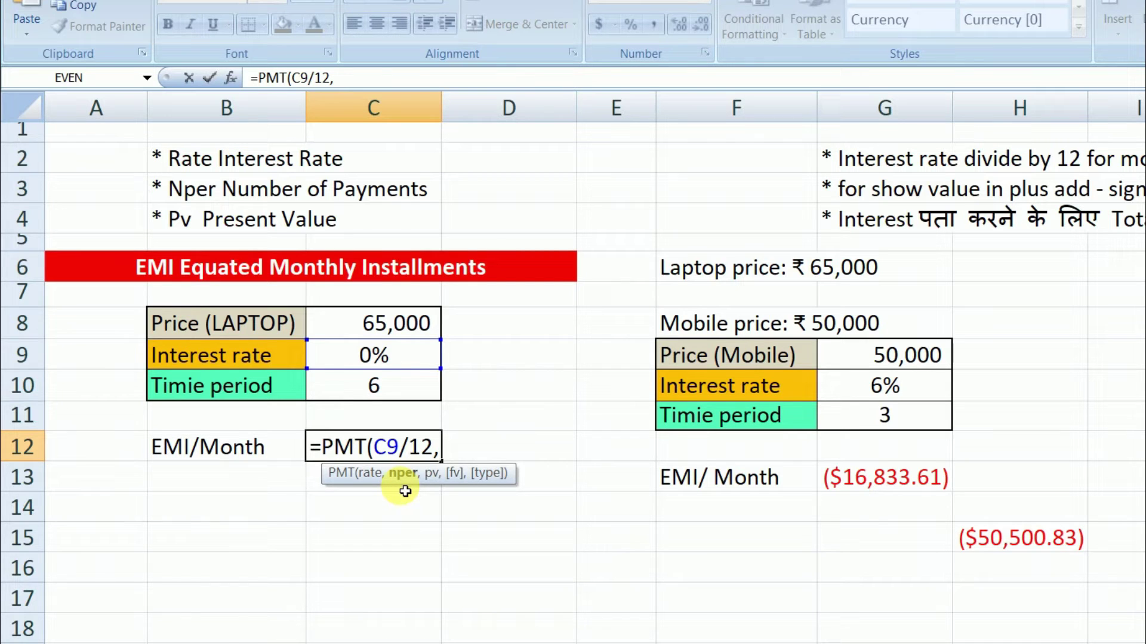
{"action": "left_click", "coordinate": [375, 383]}
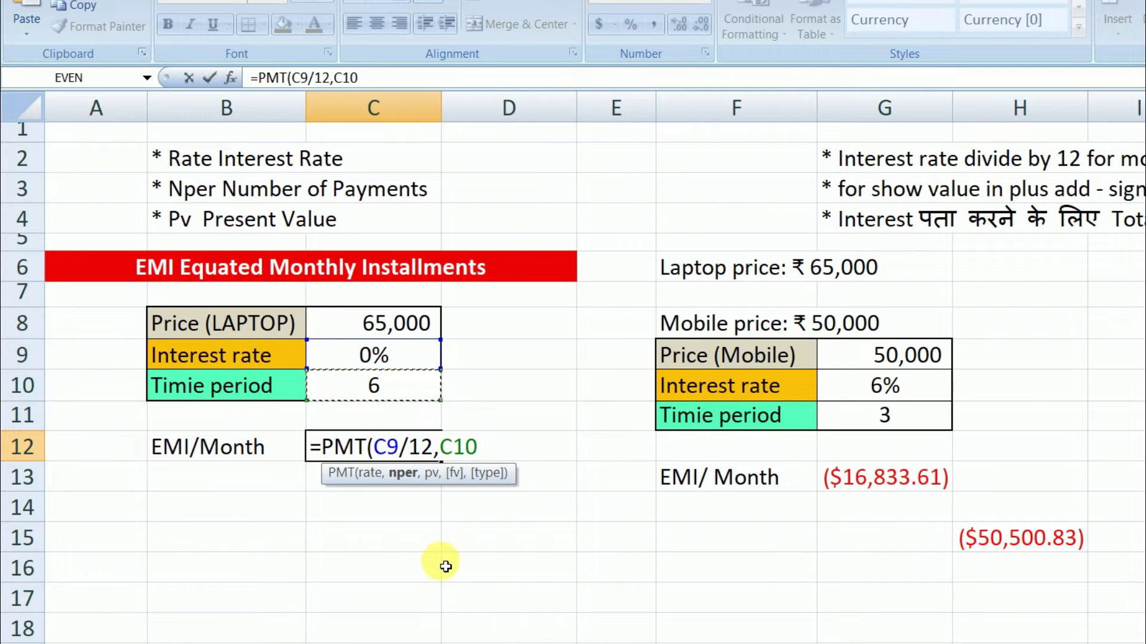
{"action": "type", "text": ","}
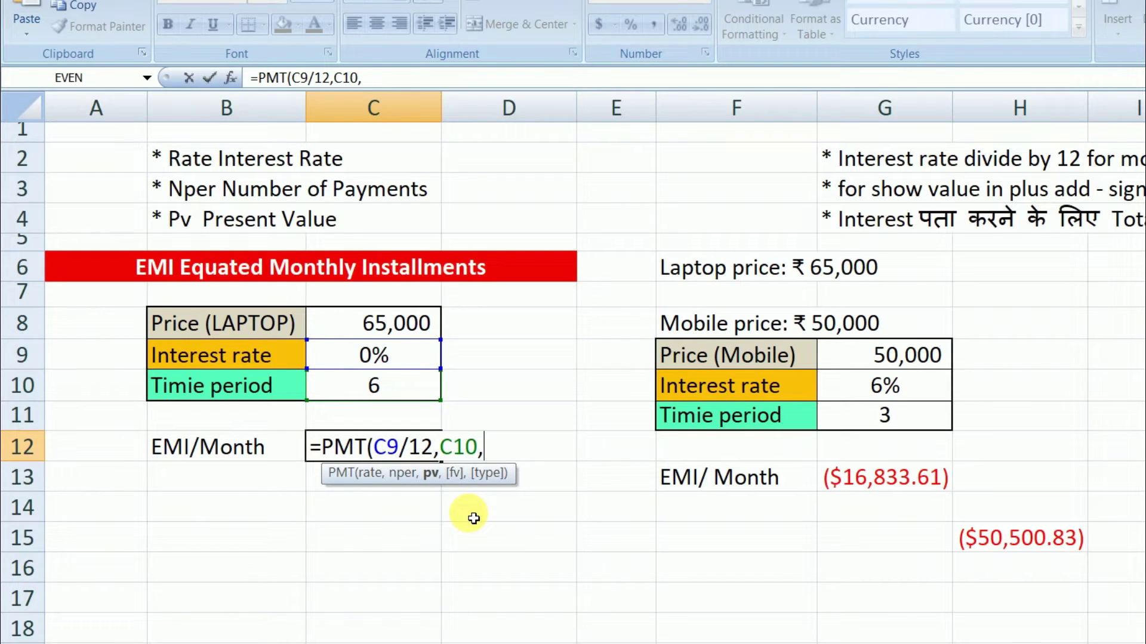
{"action": "left_click", "coordinate": [359, 325]}
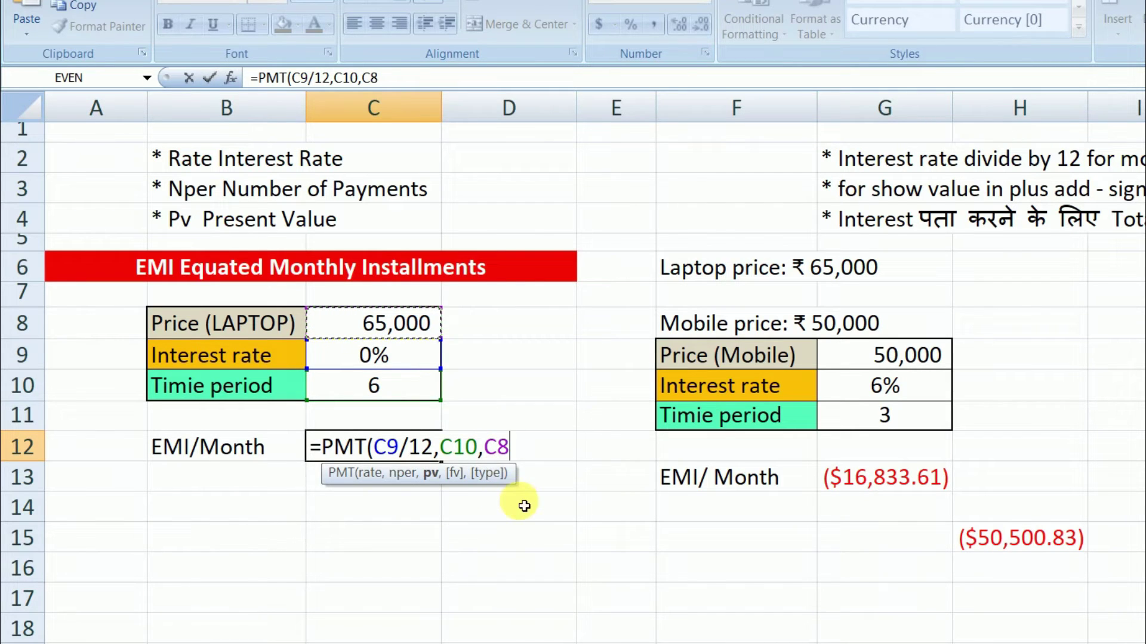
{"action": "type", "text": ")"}
{"action": "key", "text": "Return"}
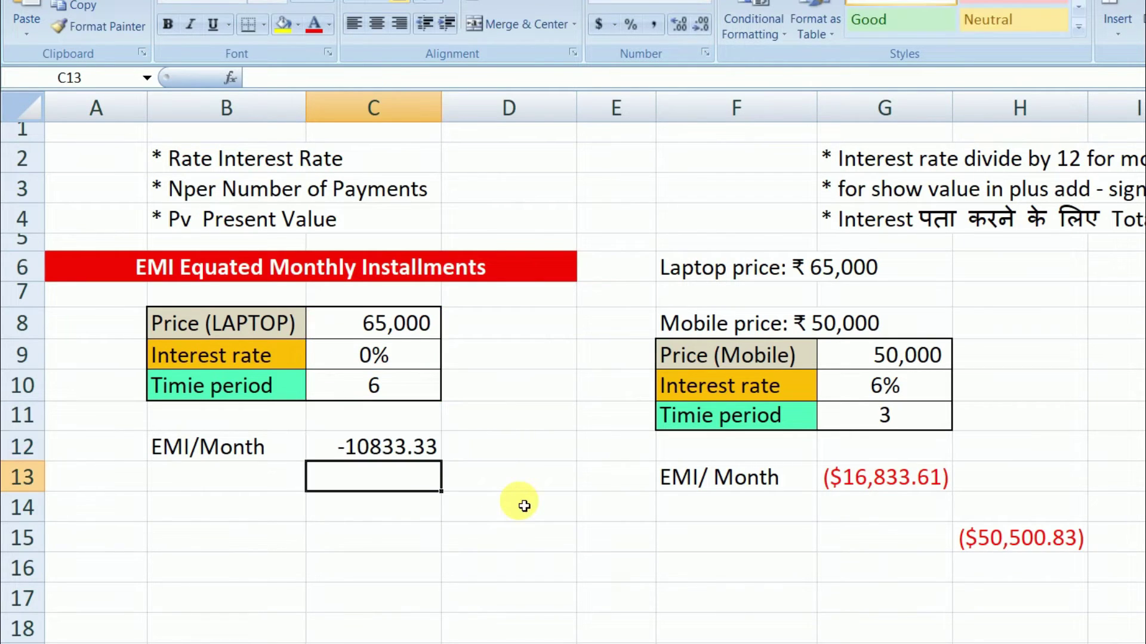
Step: Format C12 as Accounting, then switch it to General so it reads -10833.3333
{"action": "left_click", "coordinate": [401, 455]}
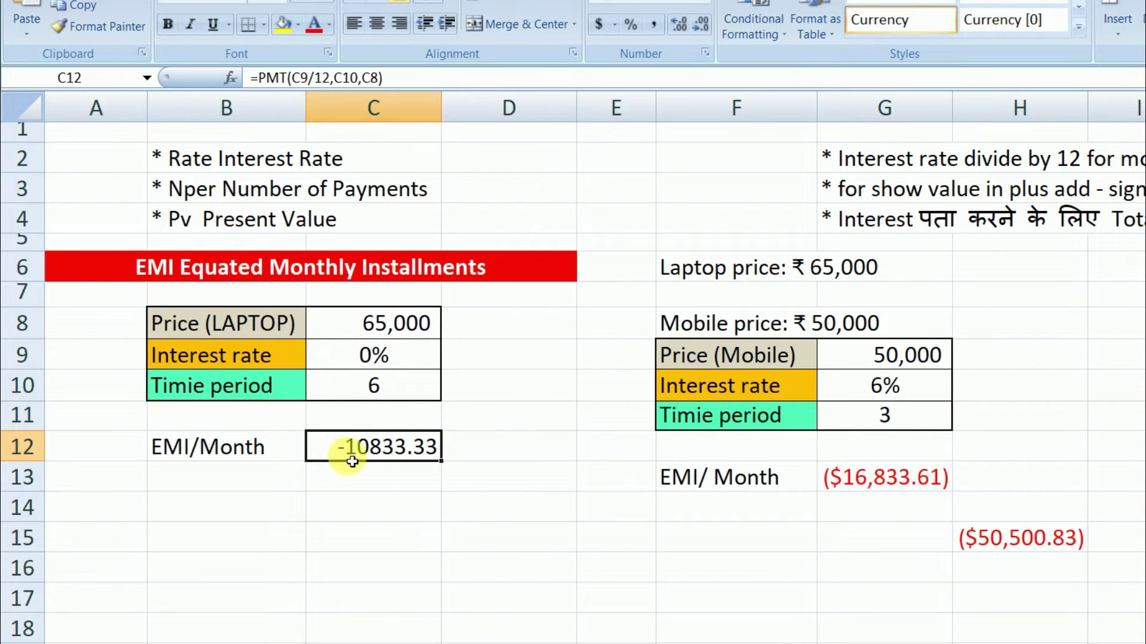
{"action": "left_click", "coordinate": [706, 4]}
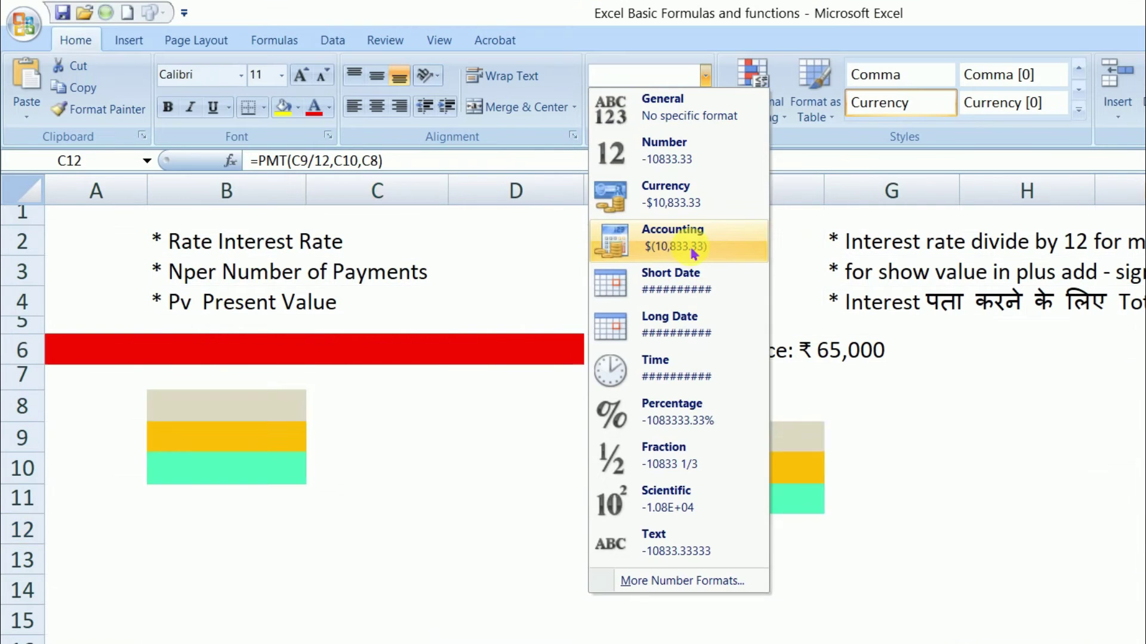
{"action": "left_click", "coordinate": [677, 160]}
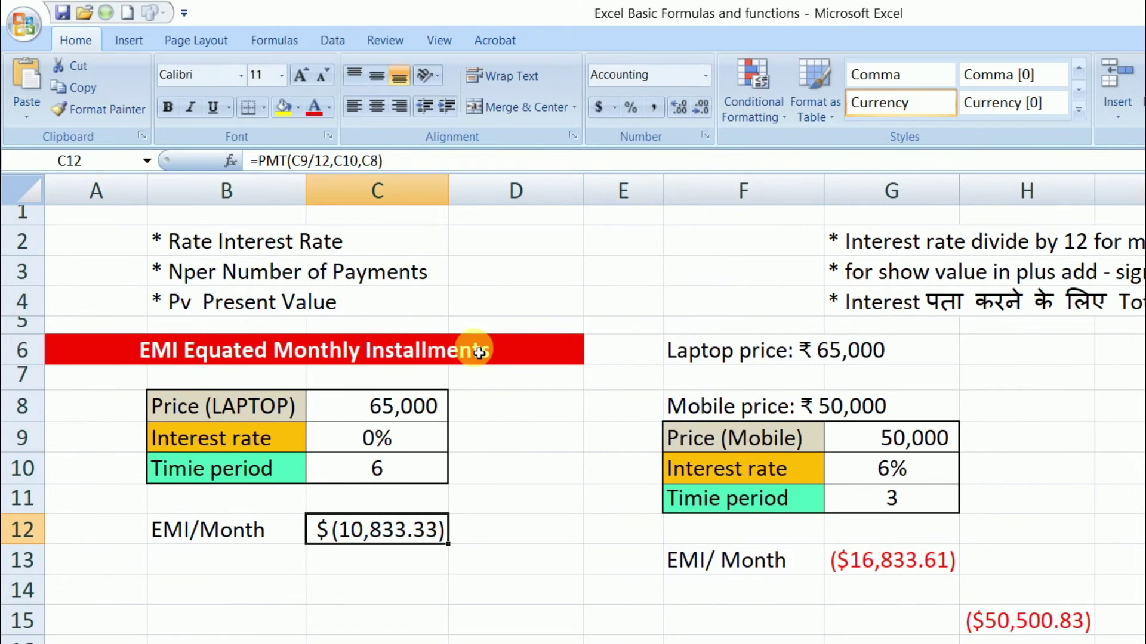
{"action": "left_click", "coordinate": [409, 611]}
{"action": "left_click", "coordinate": [370, 549]}
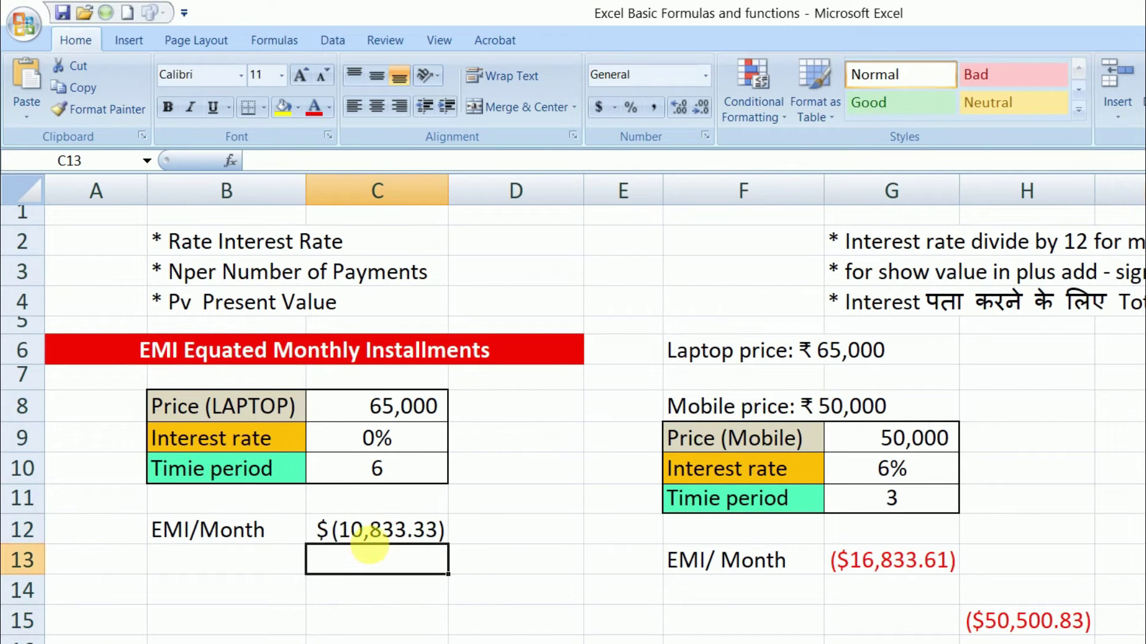
{"action": "left_click", "coordinate": [367, 530]}
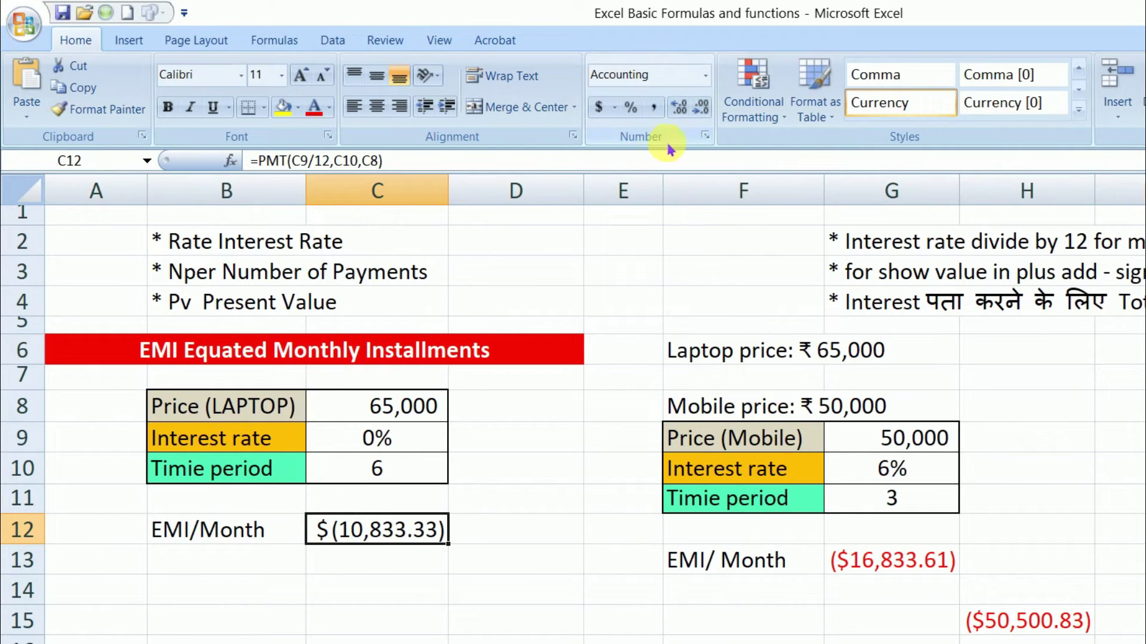
{"action": "left_click", "coordinate": [705, 74]}
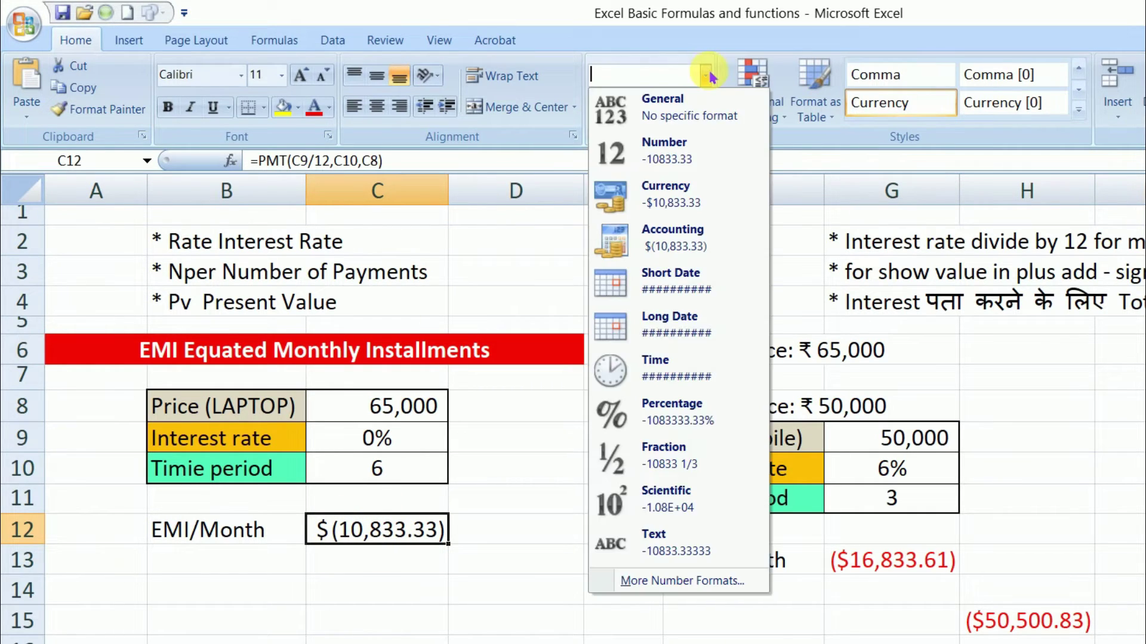
{"action": "left_click", "coordinate": [676, 120]}
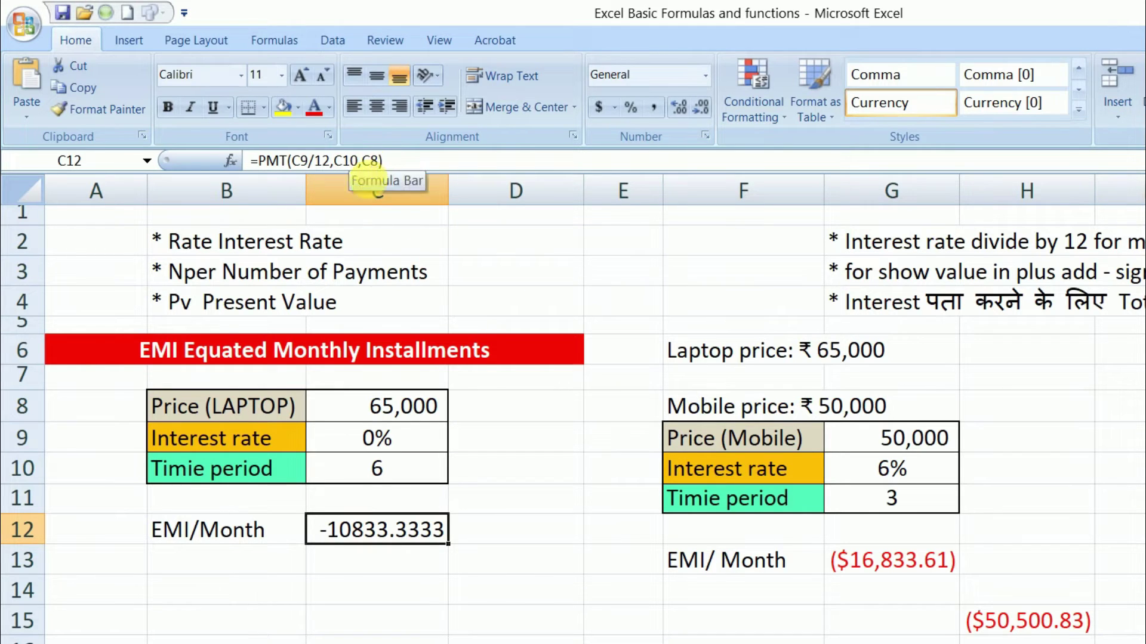
Step: Change C12's formula to =PMT(C9/12,C10,-C8) so the laptop EMI is positive
{"action": "double_click", "coordinate": [355, 530]}
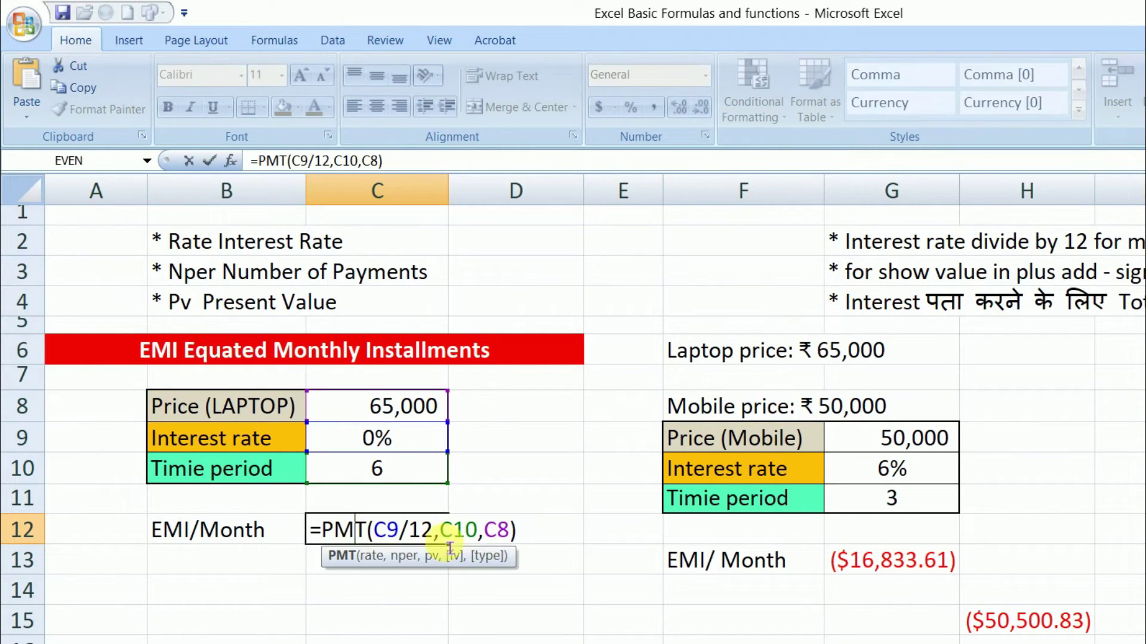
{"action": "left_click", "coordinate": [498, 531]}
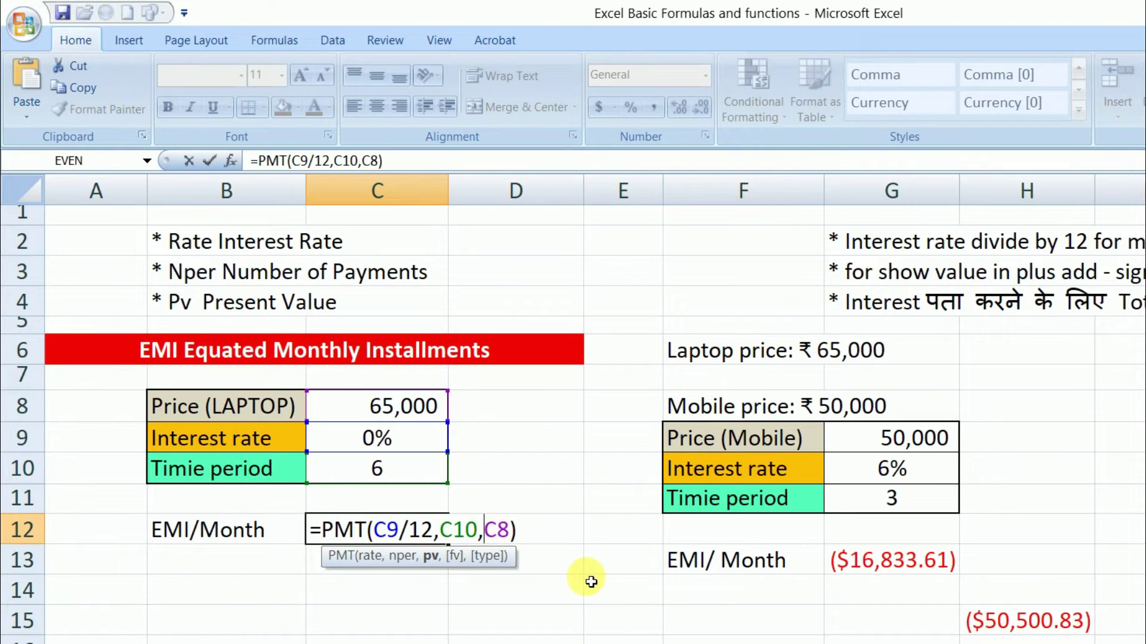
{"action": "type", "text": "-"}
{"action": "key", "text": "Return"}
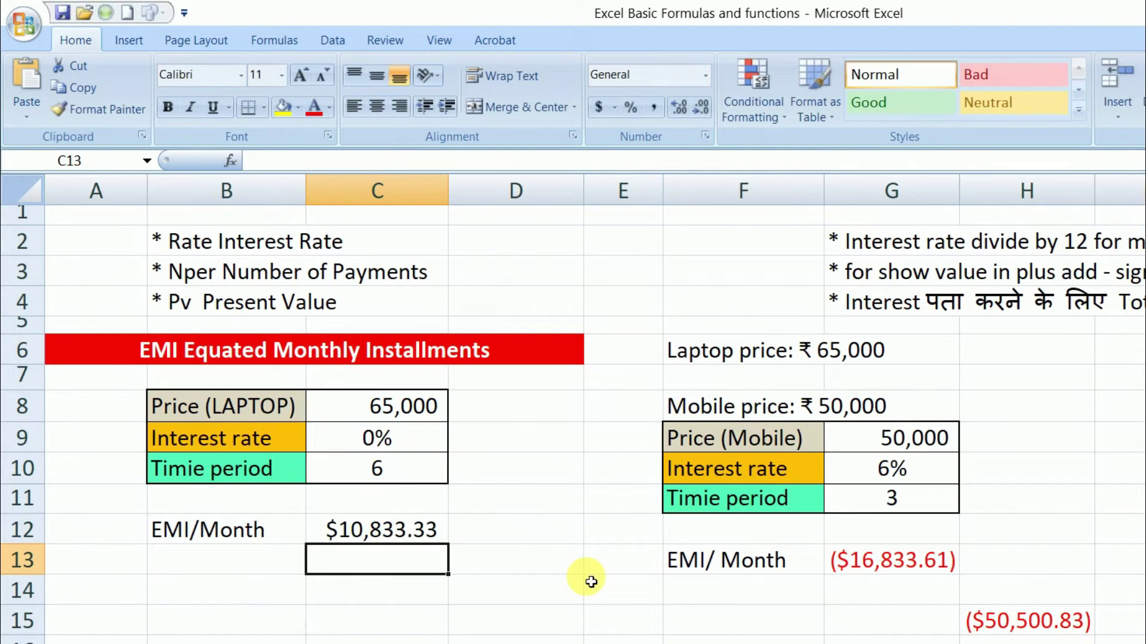
Step: Show C12 as a plain number with two decimals, 10833.33
{"action": "left_click", "coordinate": [358, 537]}
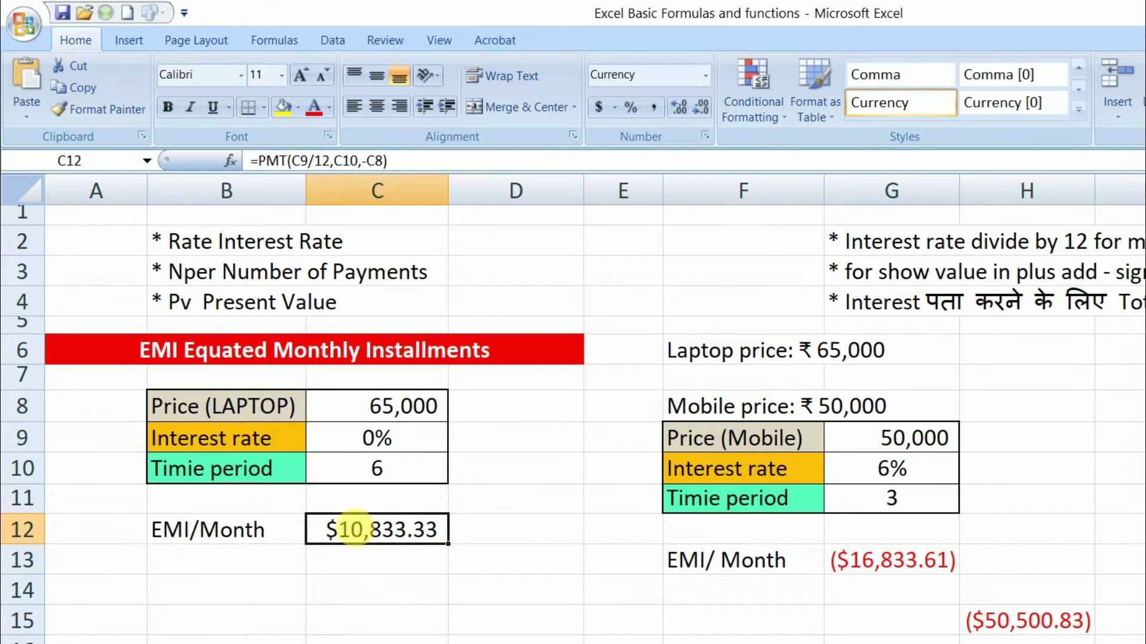
{"action": "left_click", "coordinate": [706, 75]}
{"action": "left_click", "coordinate": [690, 119]}
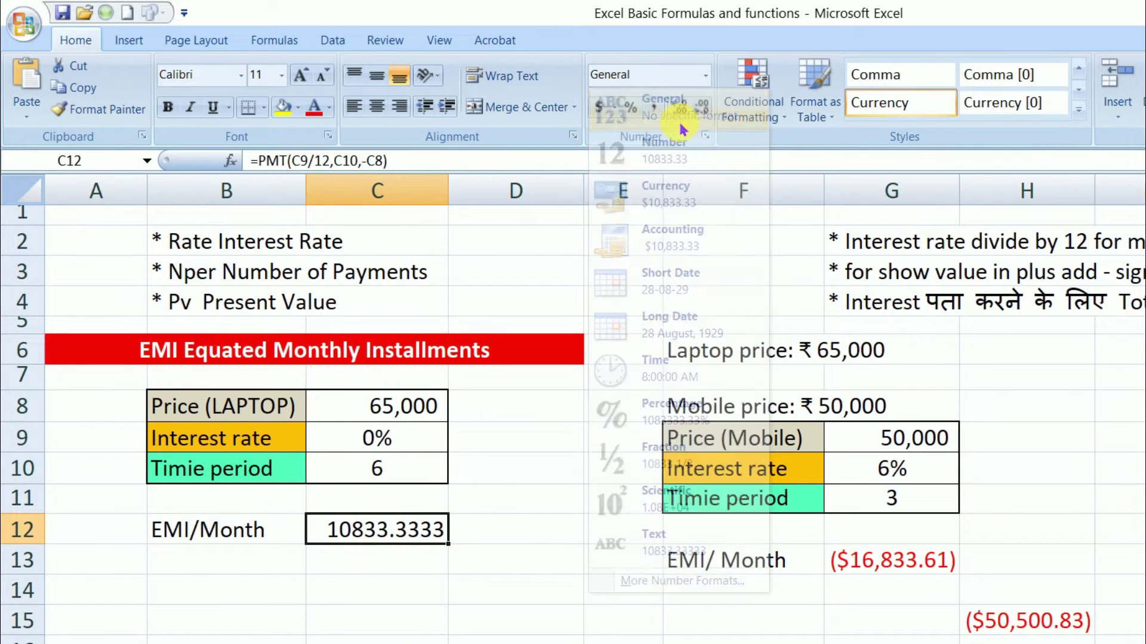
{"action": "left_click", "coordinate": [444, 599]}
{"action": "left_click", "coordinate": [435, 532]}
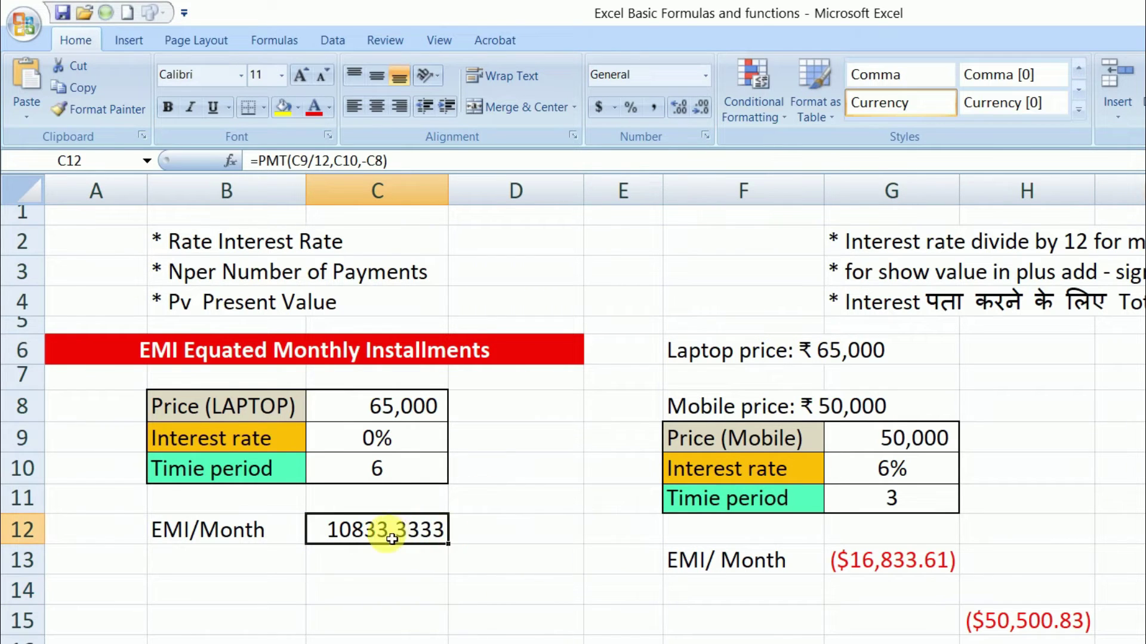
{"action": "left_click", "coordinate": [704, 107]}
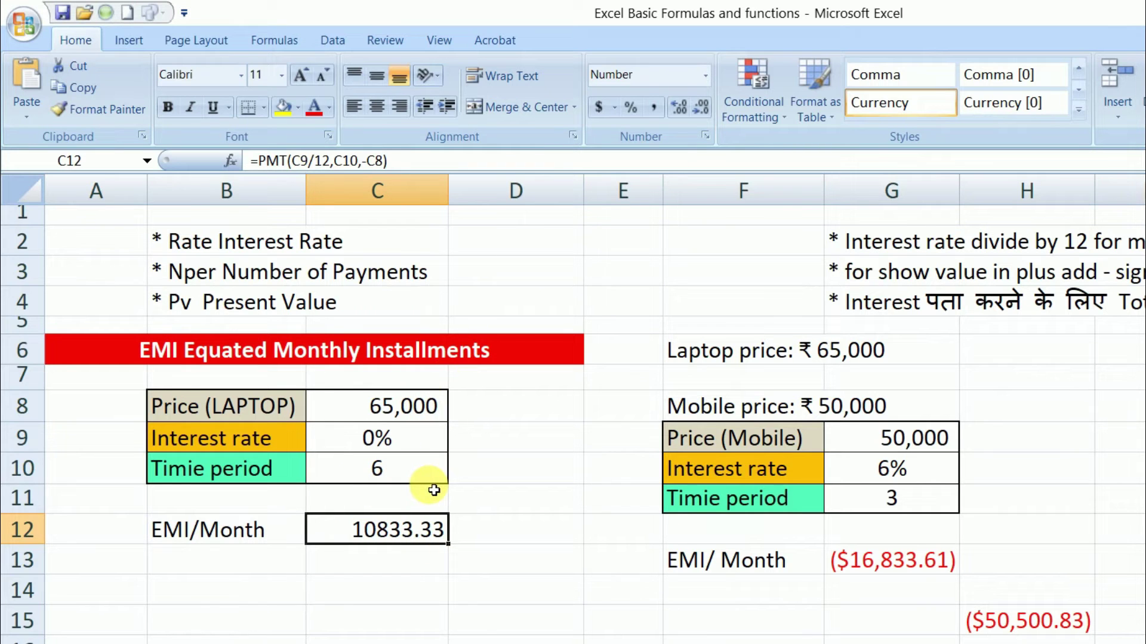
{"action": "left_click", "coordinate": [395, 598]}
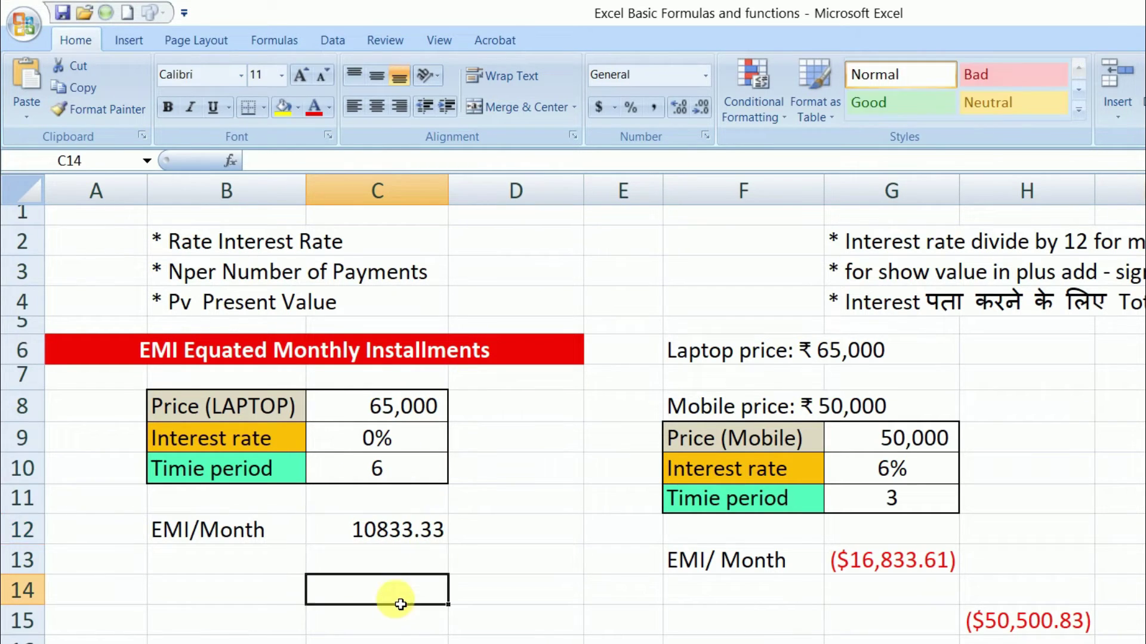
Step: Enter =C12*C10 in C14 for a laptop total of 65000, then clear it again
{"action": "type", "text": "="}
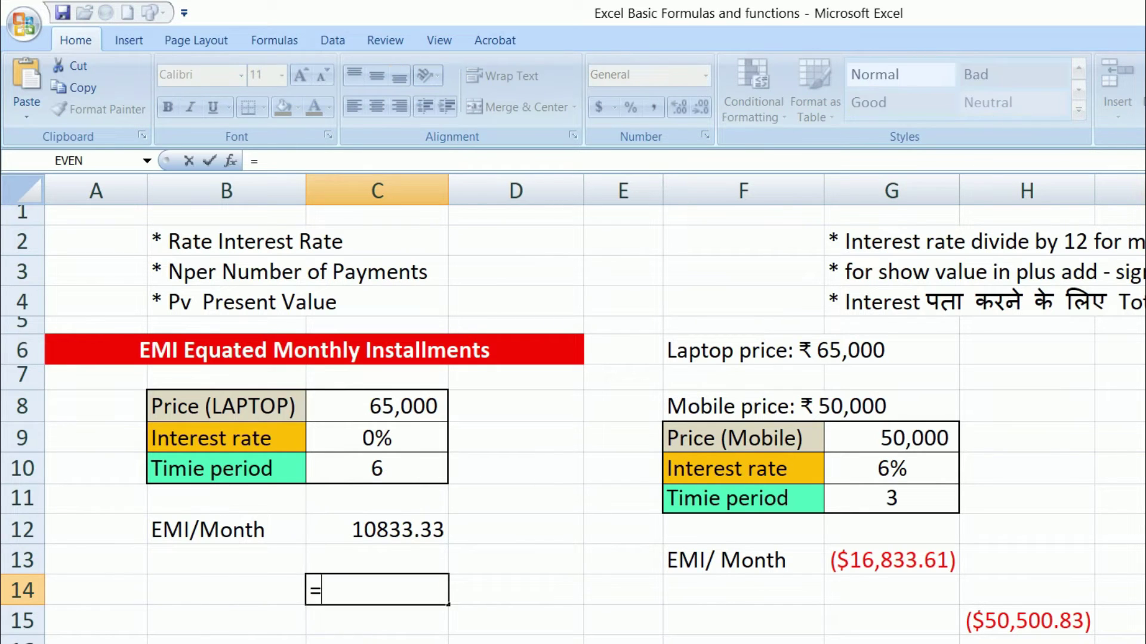
{"action": "left_click", "coordinate": [392, 530]}
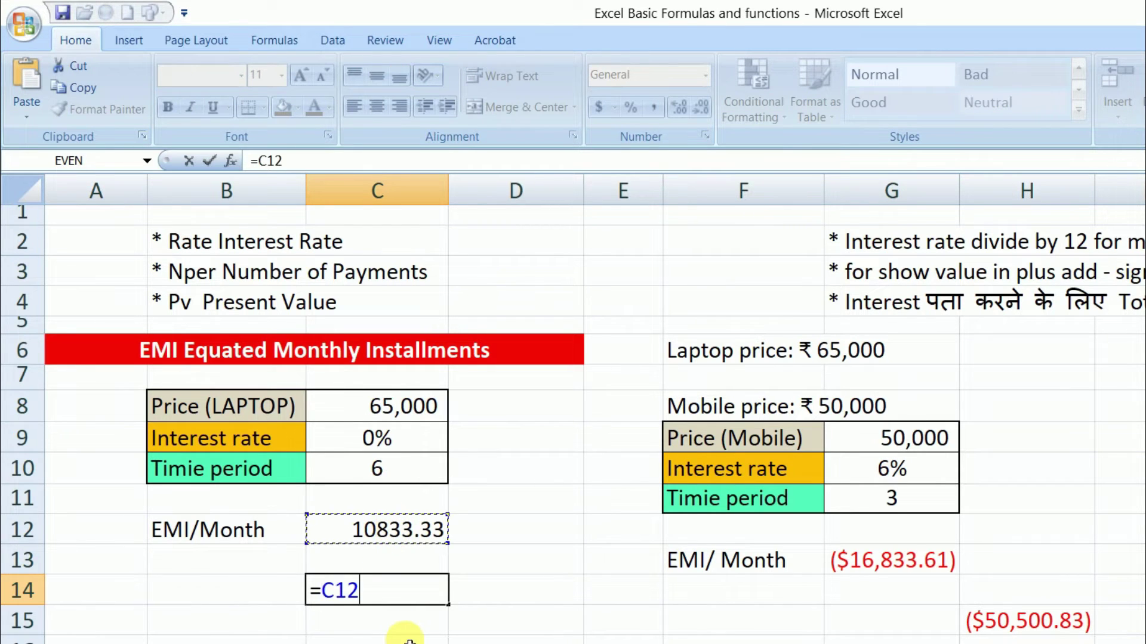
{"action": "left_click", "coordinate": [383, 470]}
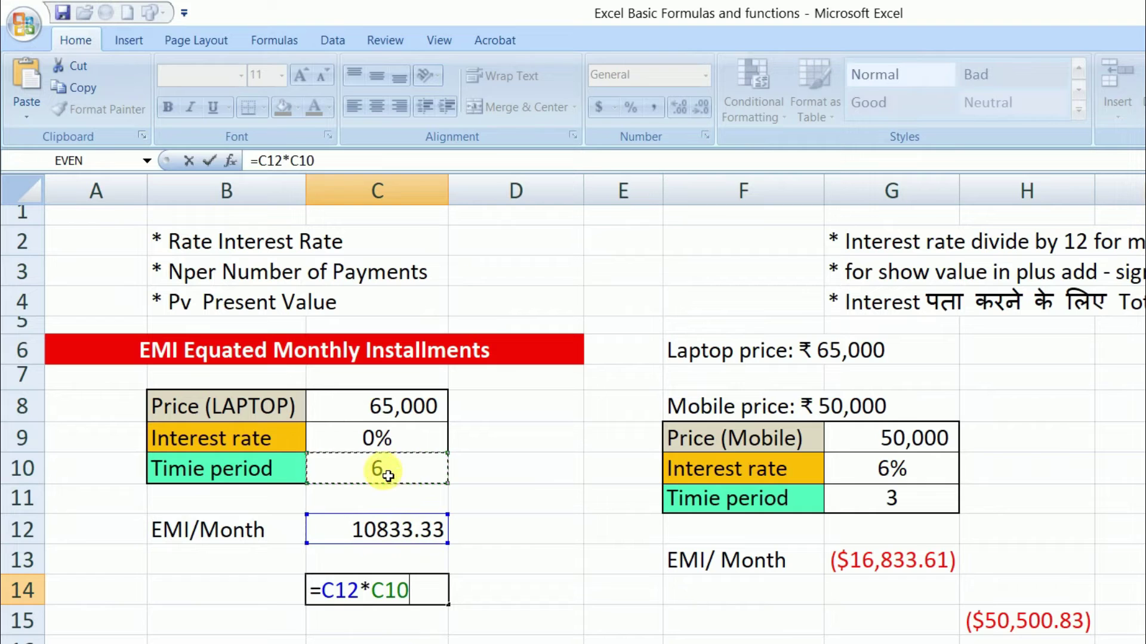
{"action": "key", "text": "Return"}
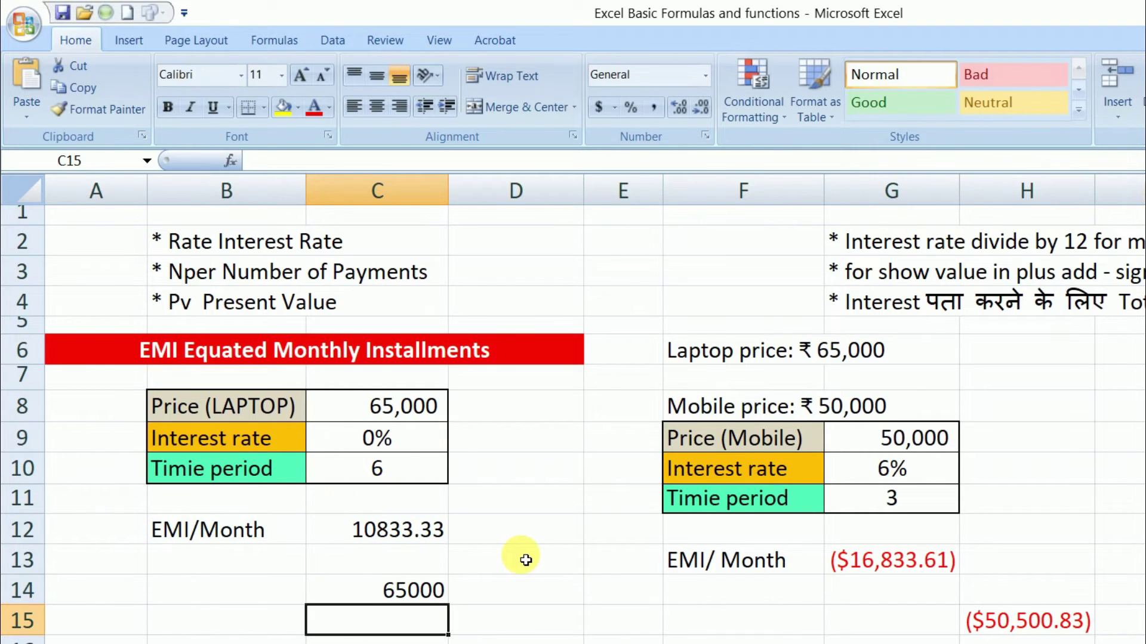
{"action": "left_click", "coordinate": [422, 590]}
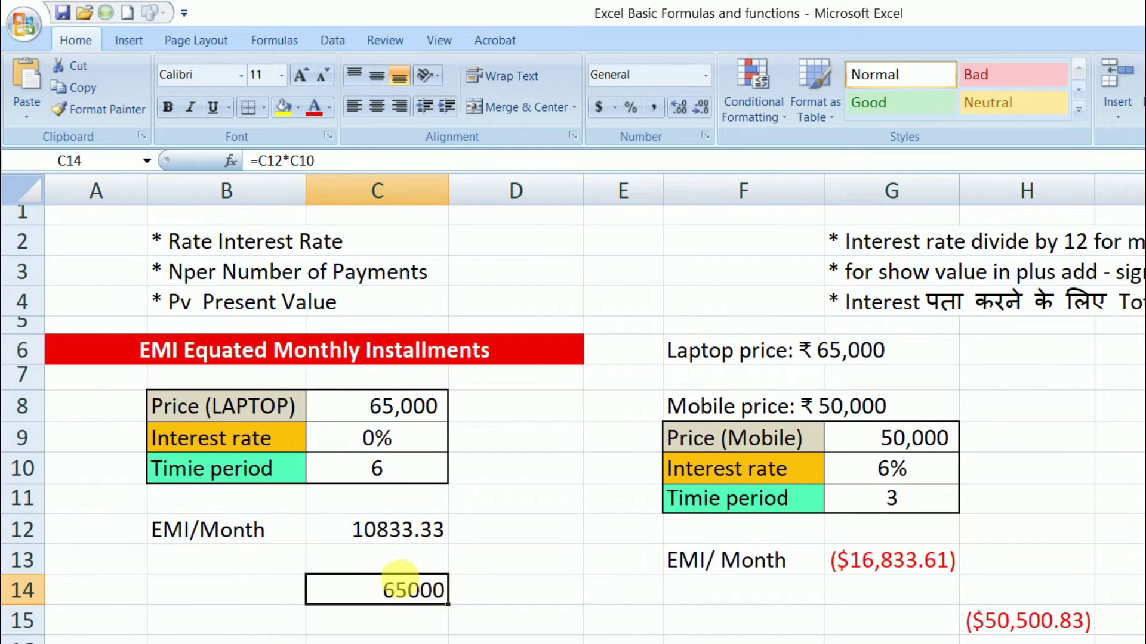
{"action": "key", "text": "Delete"}
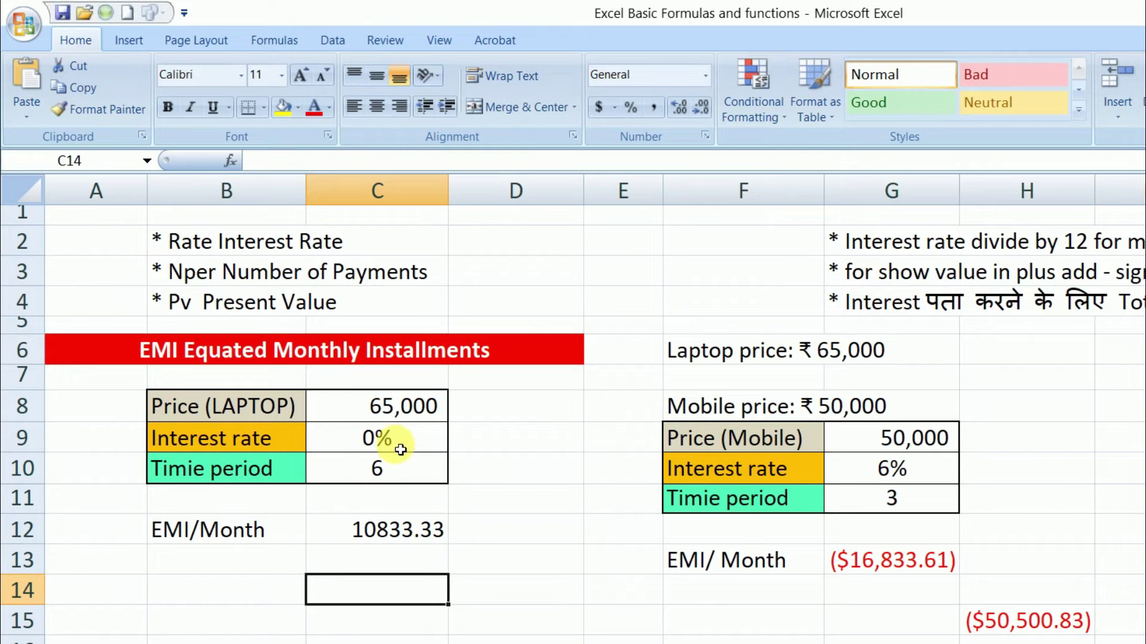
Step: Review the mobile's input cells, then delete the old mobile EMI results in G13:H15
{"action": "left_click", "coordinate": [376, 438]}
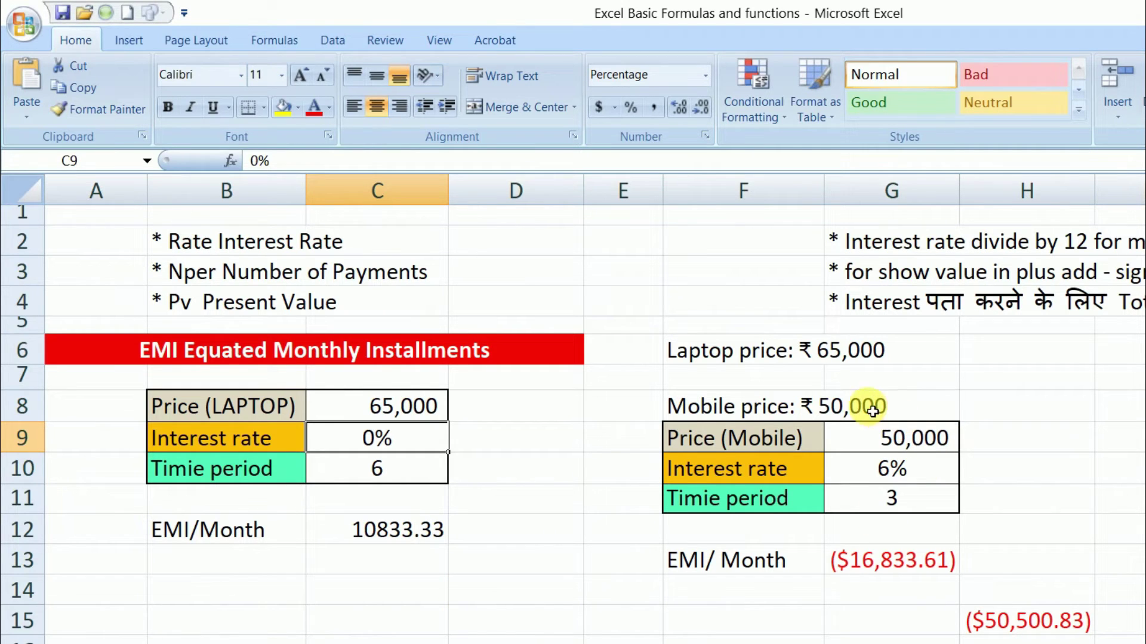
{"action": "left_click", "coordinate": [830, 411]}
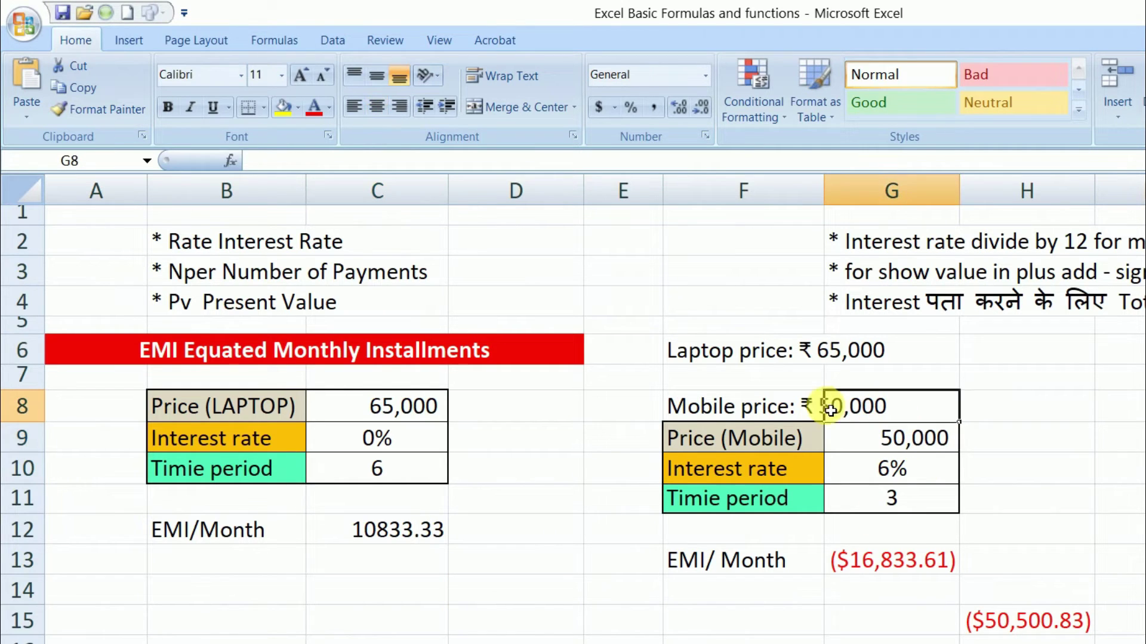
{"action": "left_click", "coordinate": [1021, 418]}
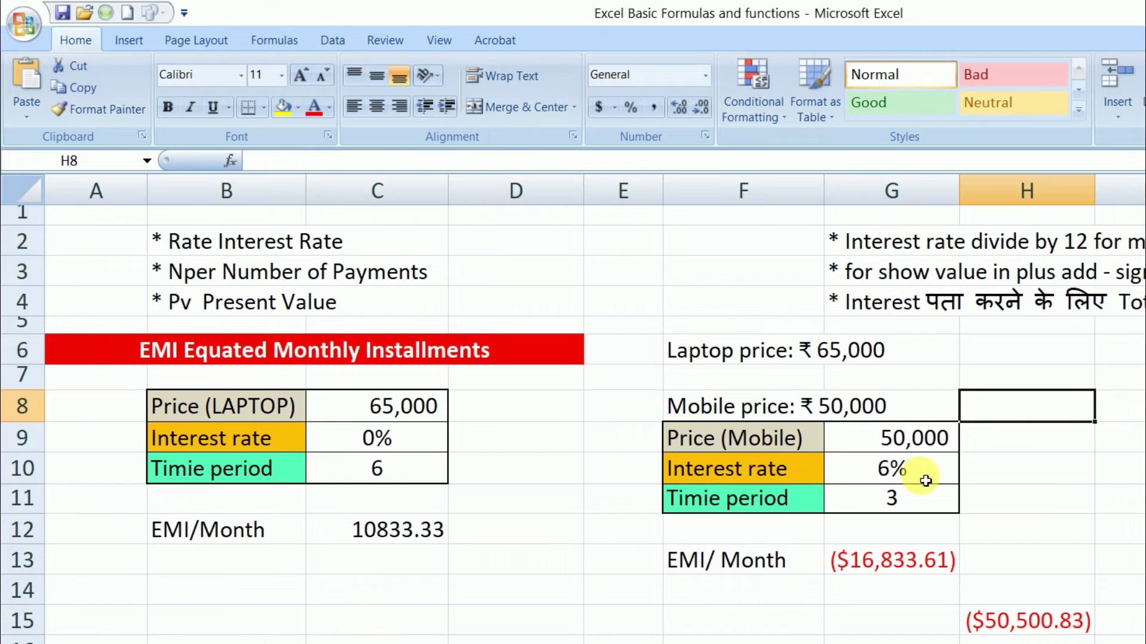
{"action": "left_click", "coordinate": [901, 504]}
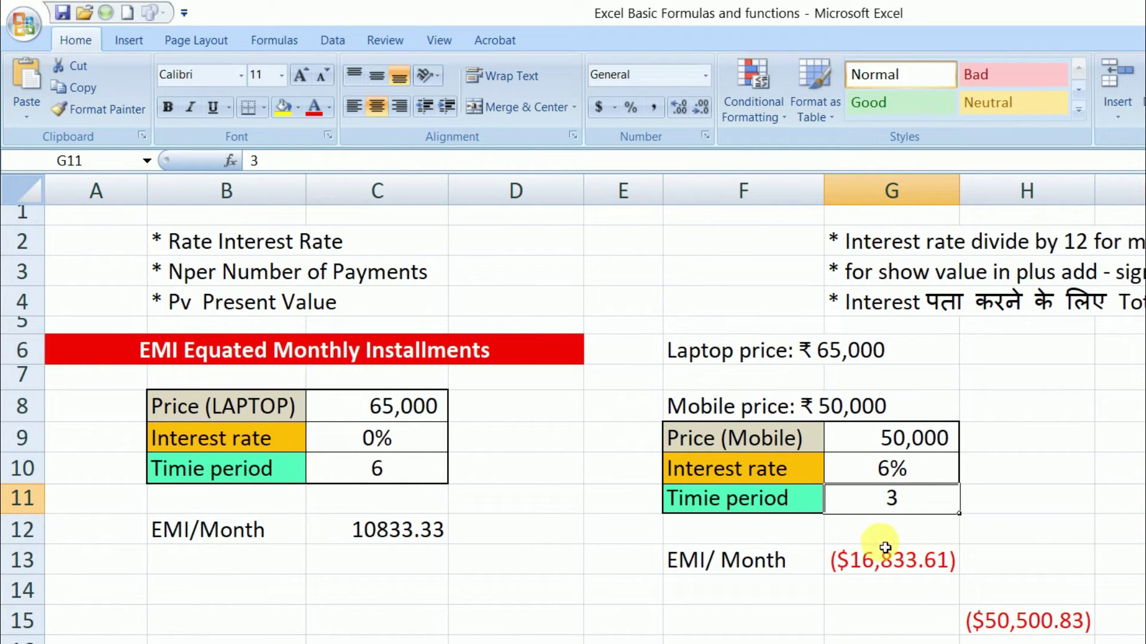
{"action": "mouse_move", "coordinate": [896, 557]}
{"action": "left_mouse_down"}
{"action": "mouse_move", "coordinate": [959, 618]}
{"action": "mouse_move", "coordinate": [1093, 632]}
{"action": "left_mouse_up"}
{"action": "key", "text": "Delete"}
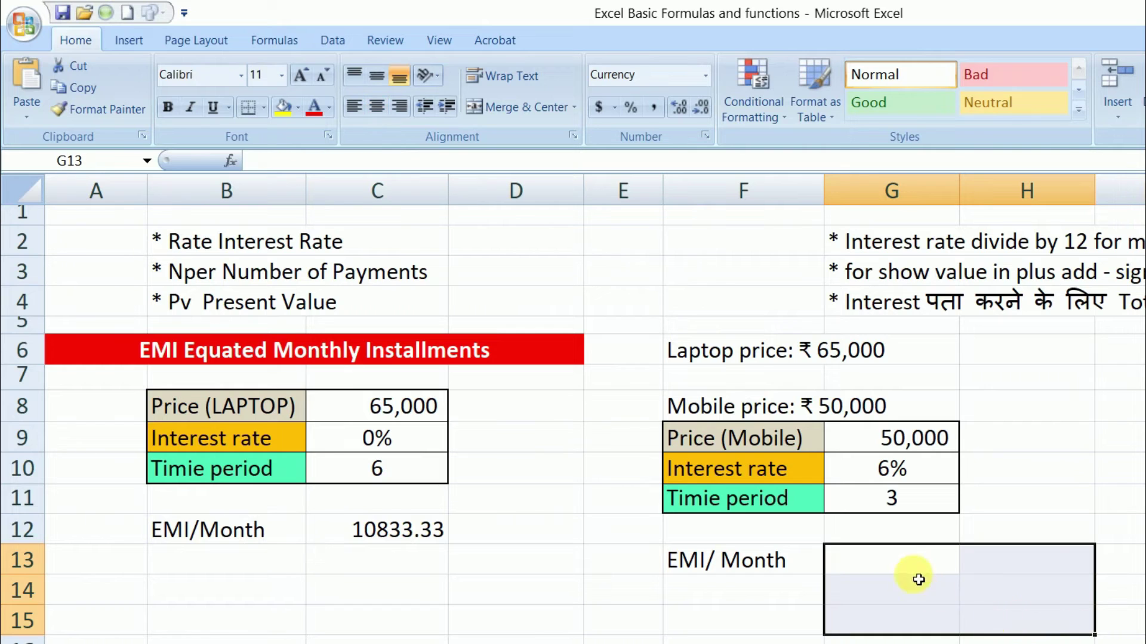
{"action": "left_click", "coordinate": [913, 566]}
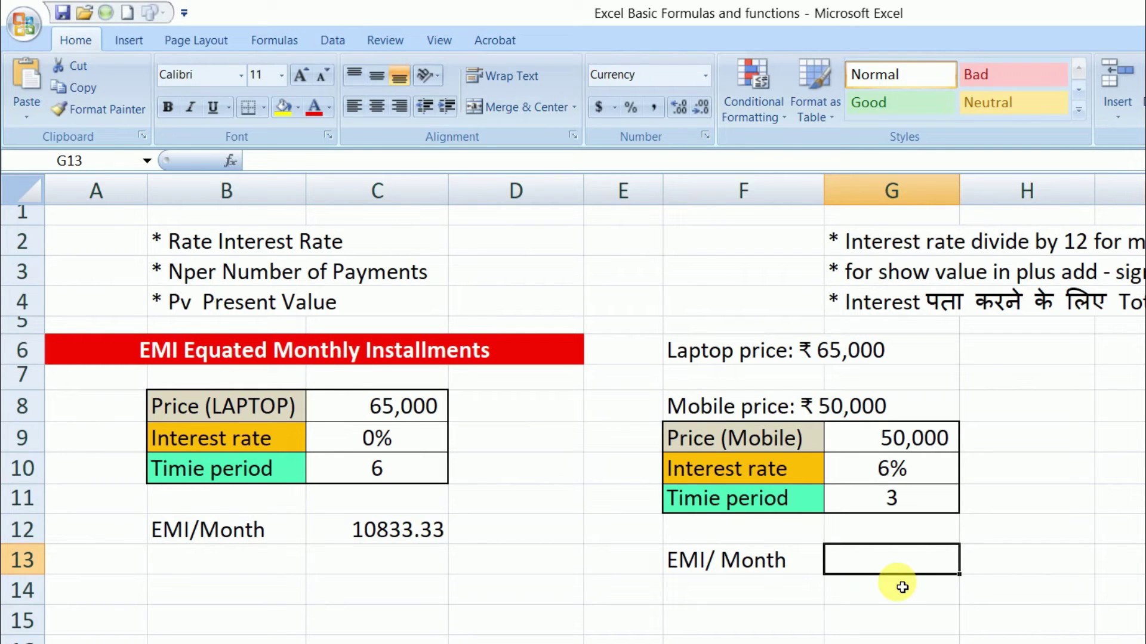
Step: Enter =PMT(G10/12,G11,G9) in G13, giving a mobile EMI of ($16,833.61)
{"action": "type", "text": "=pmt"}
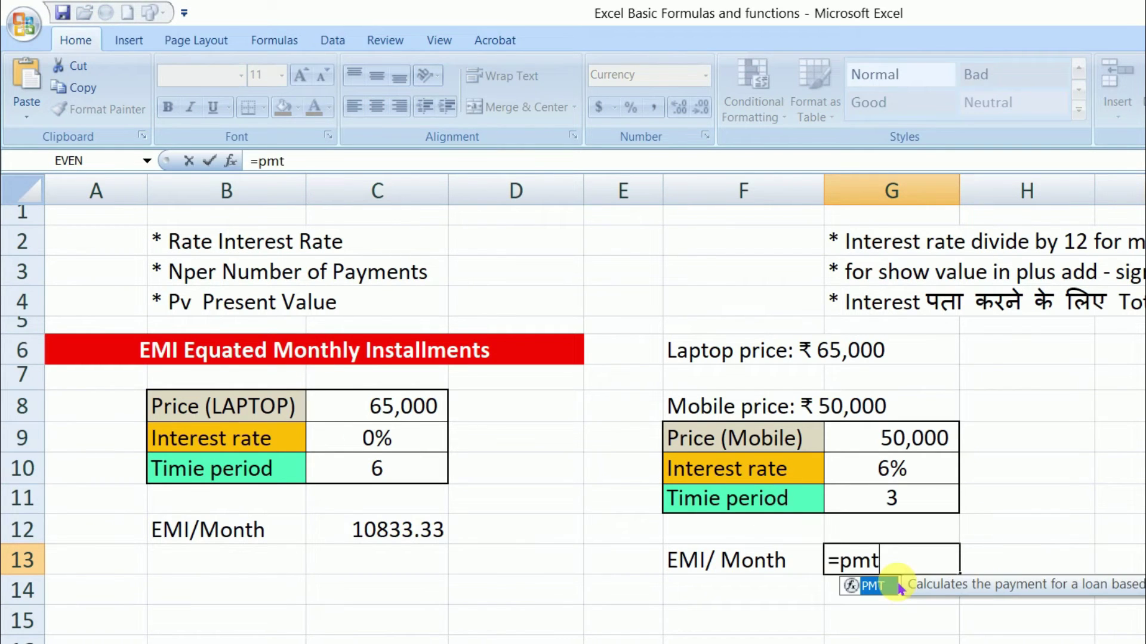
{"action": "double_click", "coordinate": [900, 587]}
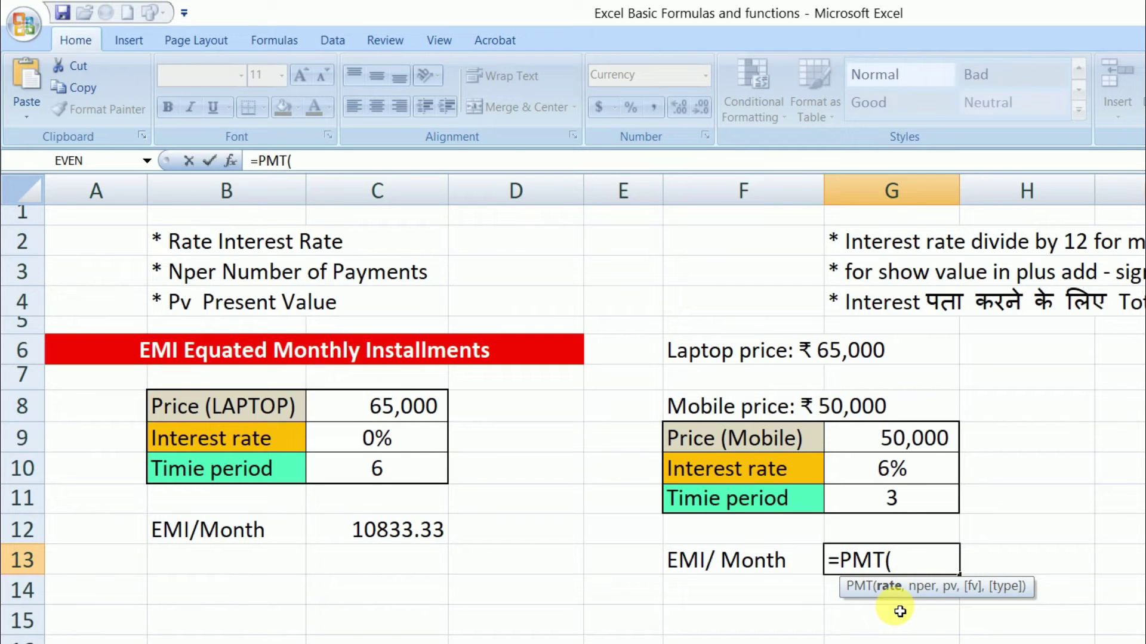
{"action": "left_click", "coordinate": [904, 469]}
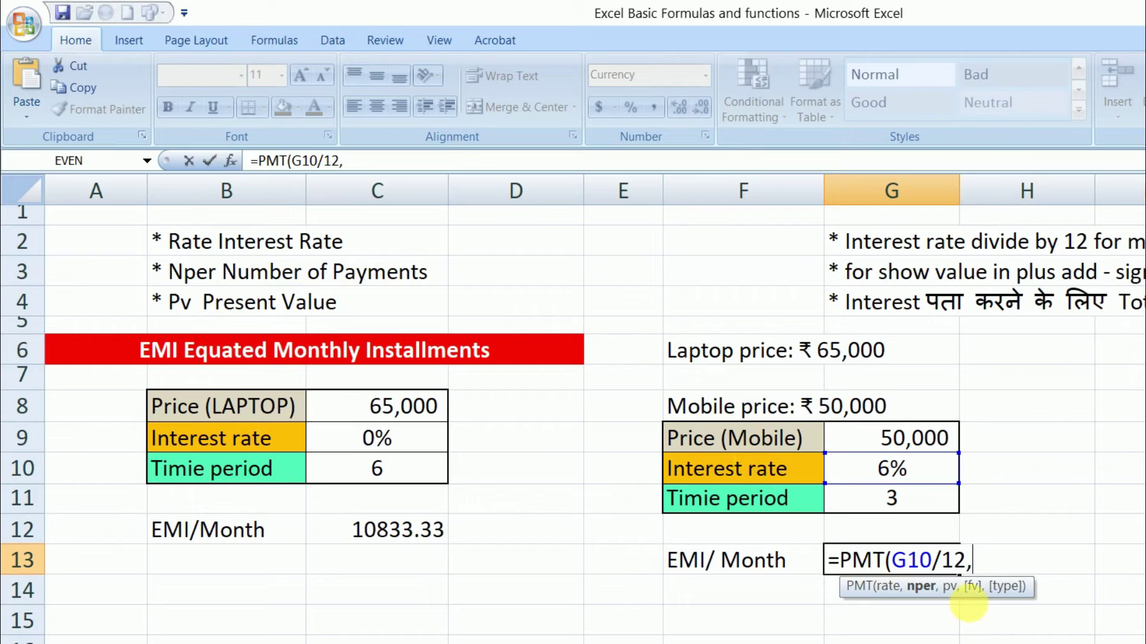
{"action": "left_click", "coordinate": [916, 501]}
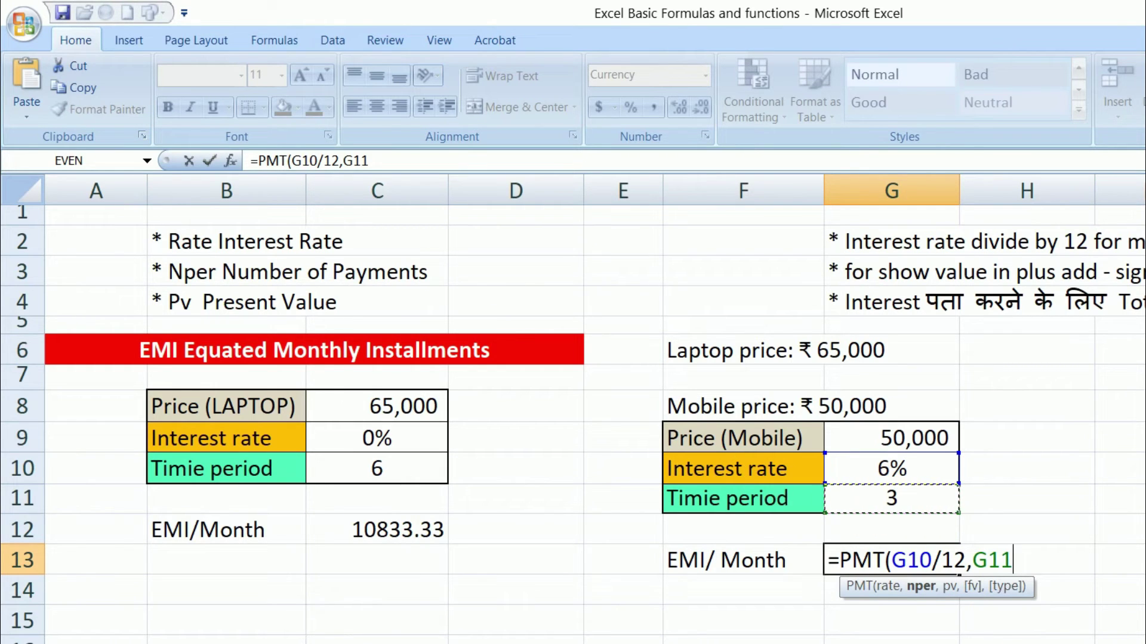
{"action": "type", "text": ","}
{"action": "left_click", "coordinate": [901, 438]}
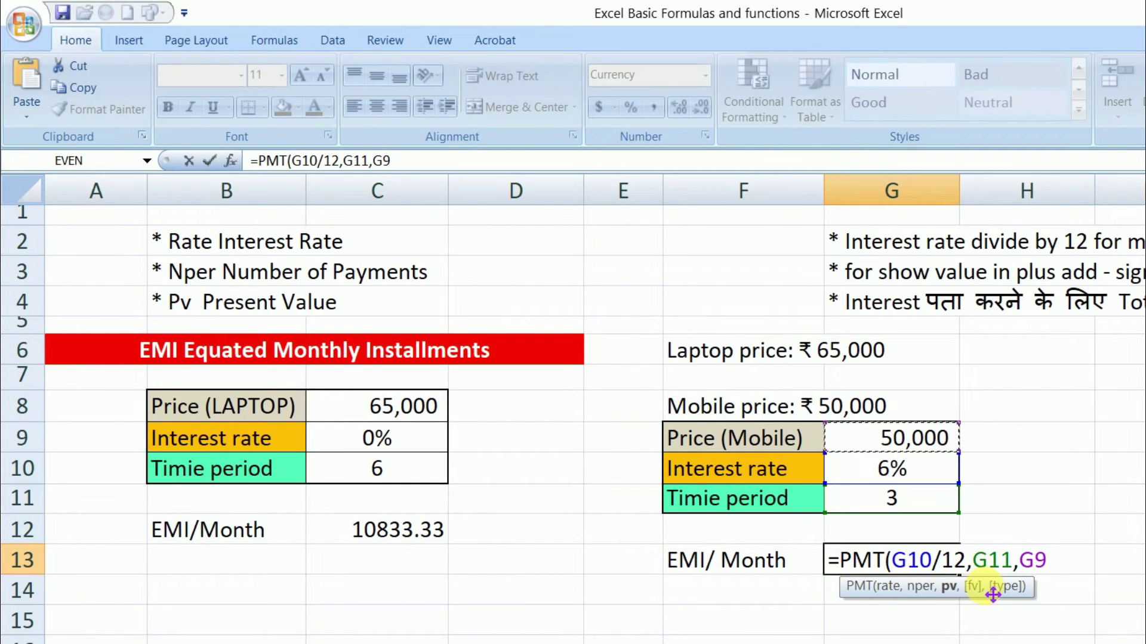
{"action": "key", "text": "Return"}
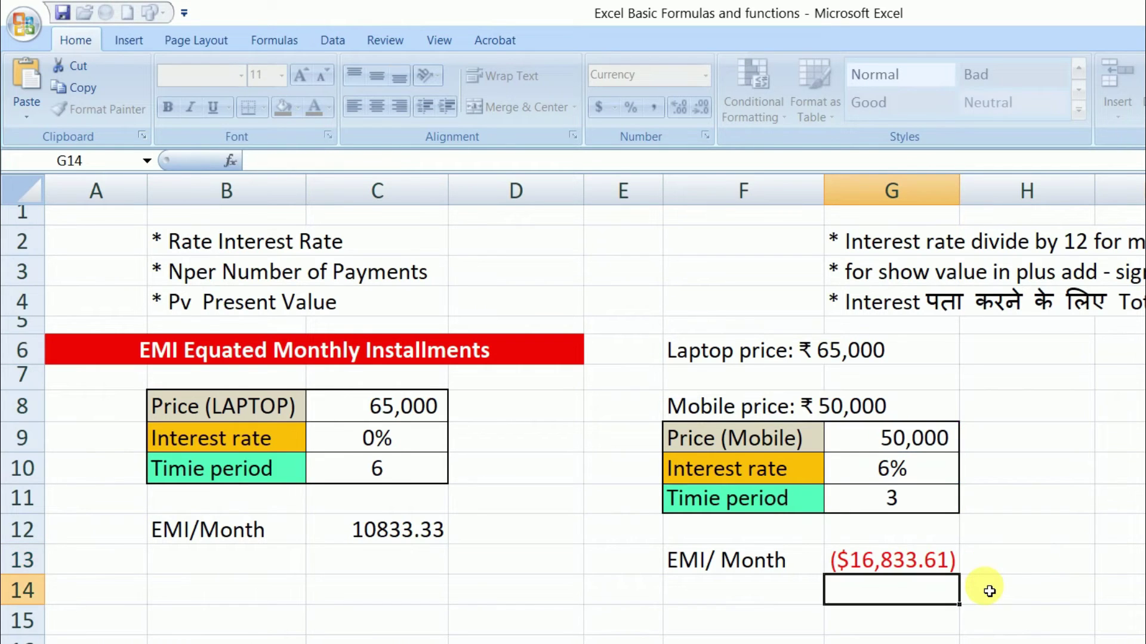
Step: Set G13 to General format, reading -16833.61, and check its PMT formula
{"action": "left_click", "coordinate": [887, 554]}
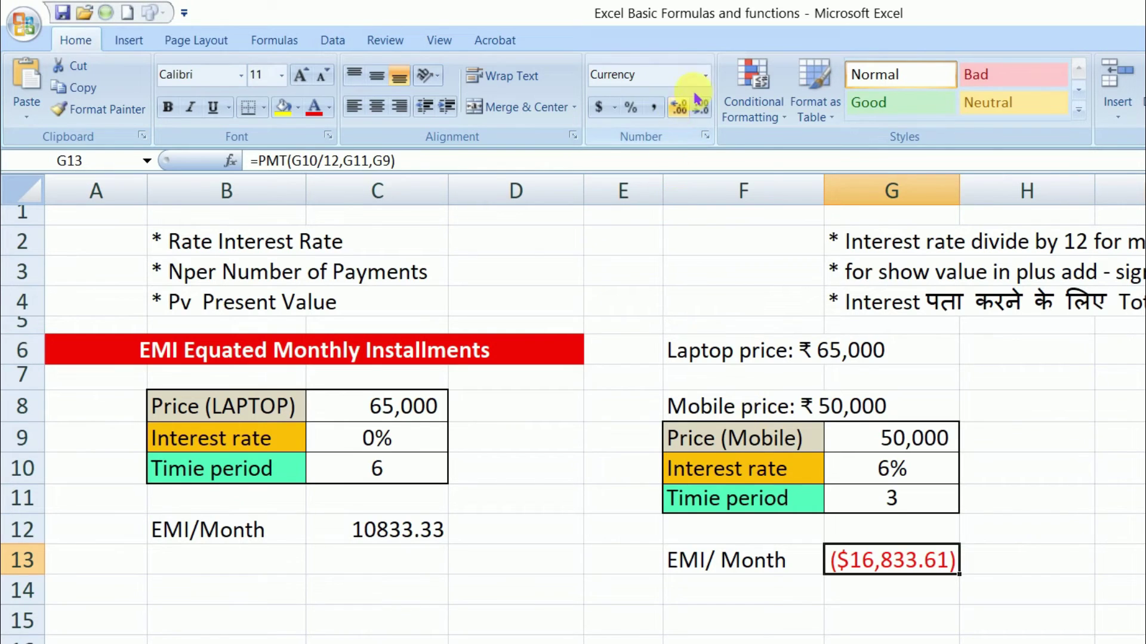
{"action": "left_click", "coordinate": [706, 74]}
{"action": "left_click", "coordinate": [668, 107]}
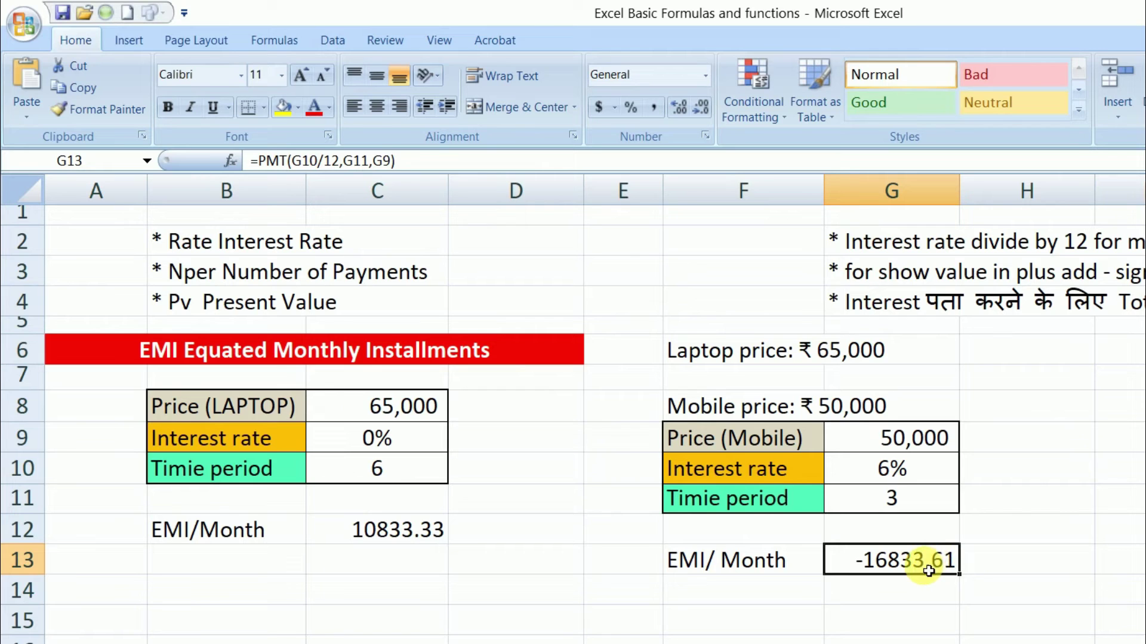
{"action": "double_click", "coordinate": [925, 570]}
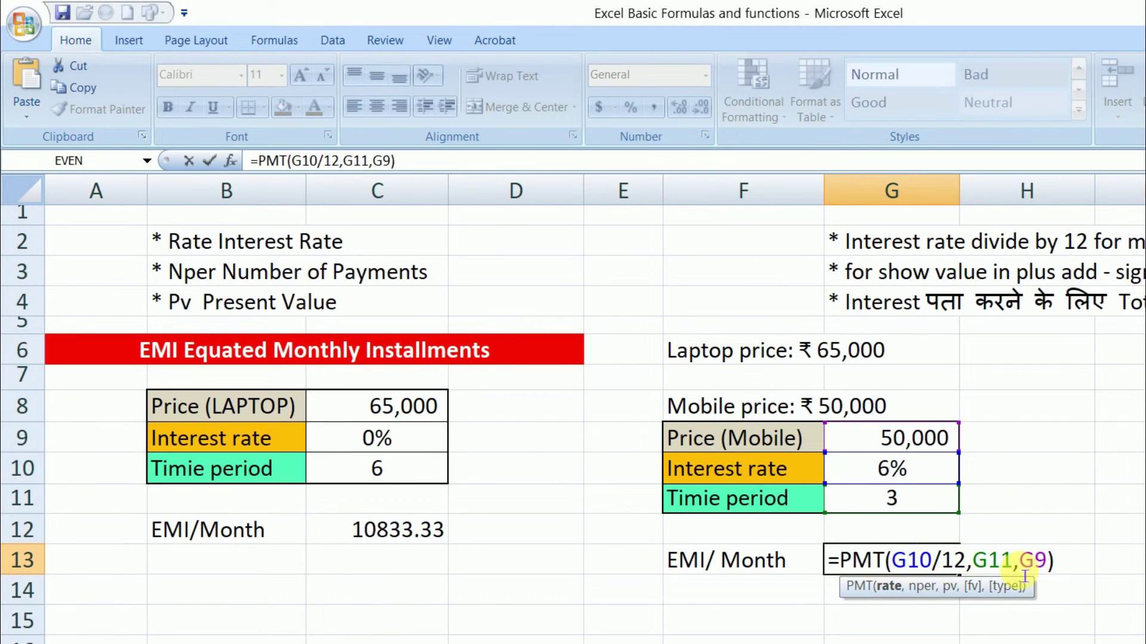
{"action": "left_click", "coordinate": [961, 641]}
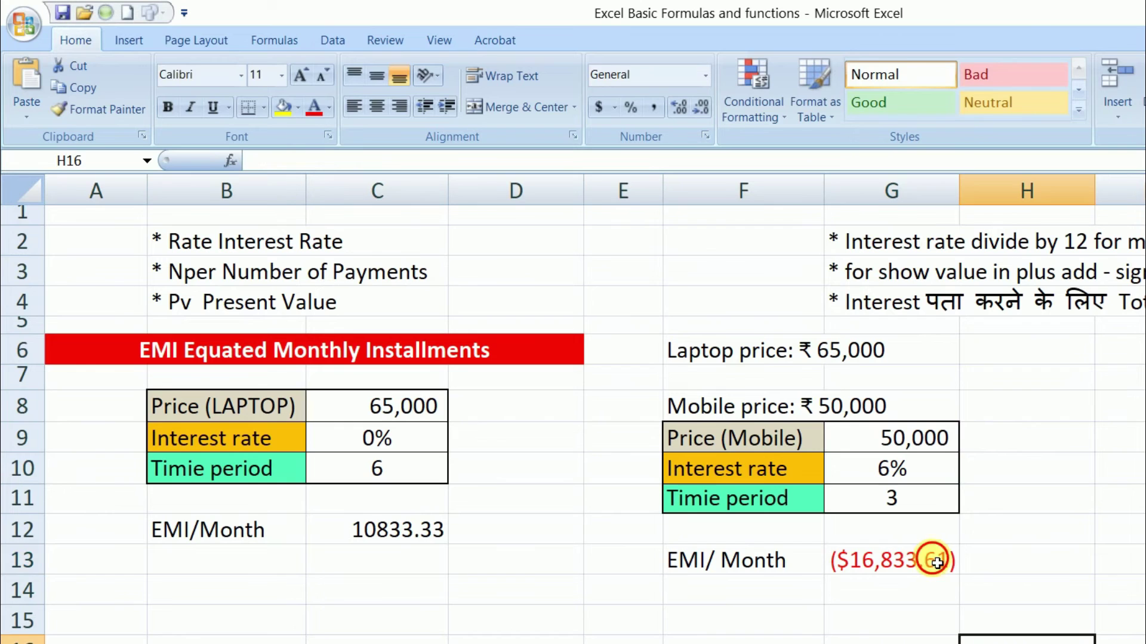
{"action": "left_click", "coordinate": [919, 564]}
{"action": "double_click", "coordinate": [925, 570]}
{"action": "left_click", "coordinate": [901, 621]}
{"action": "left_click", "coordinate": [907, 561]}
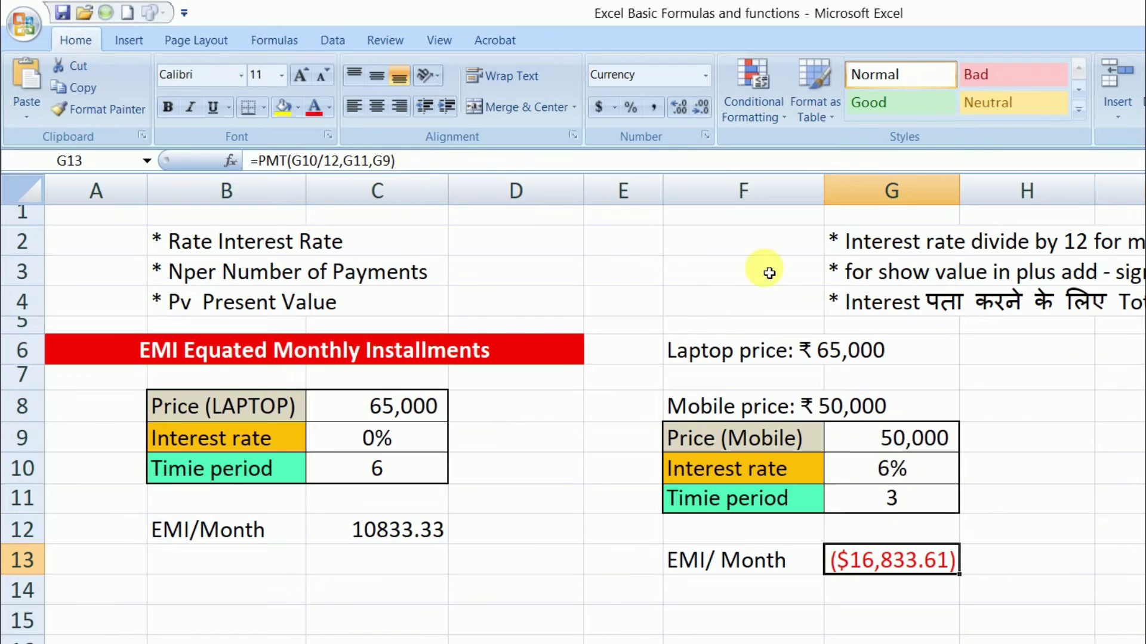
Step: Reapply General format to G13 and edit its formula just before the G9 reference
{"action": "left_click", "coordinate": [706, 75]}
{"action": "left_click", "coordinate": [662, 113]}
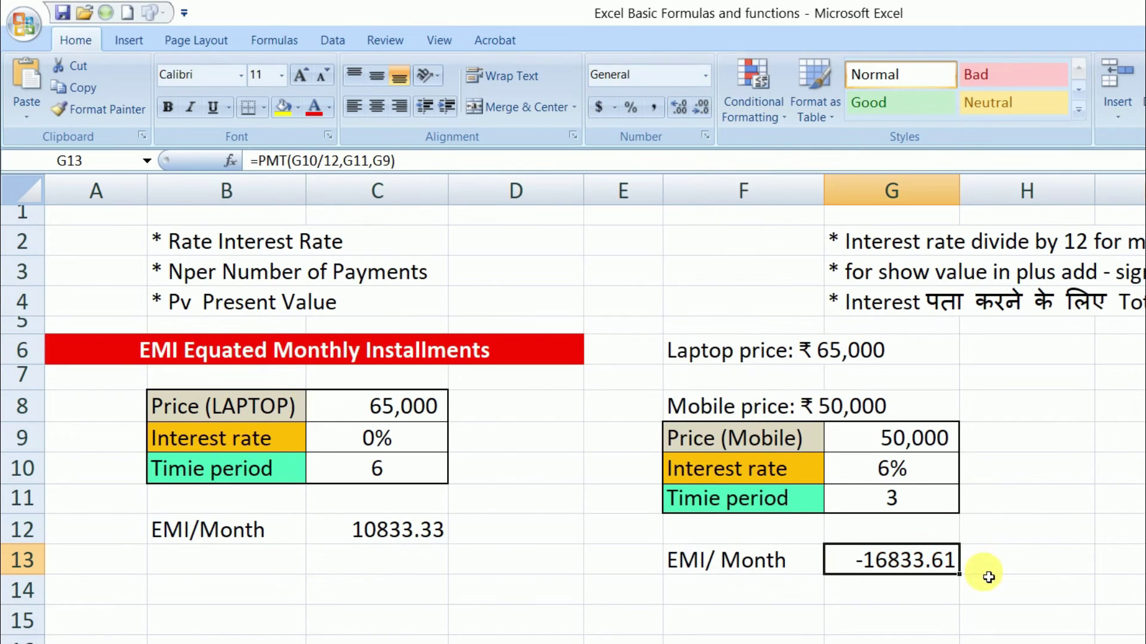
{"action": "double_click", "coordinate": [903, 563]}
{"action": "left_click", "coordinate": [1021, 564]}
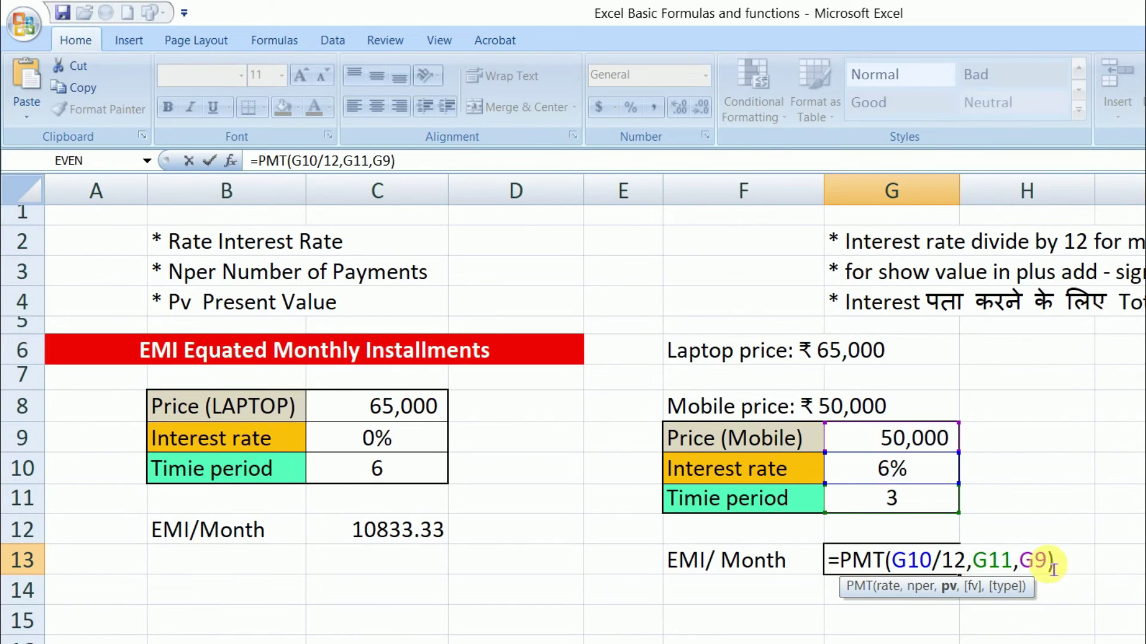
Step: Change G13's formula to =PMT(G10/12,G11,-G9) so the mobile EMI is positive
{"action": "type", "text": "-"}
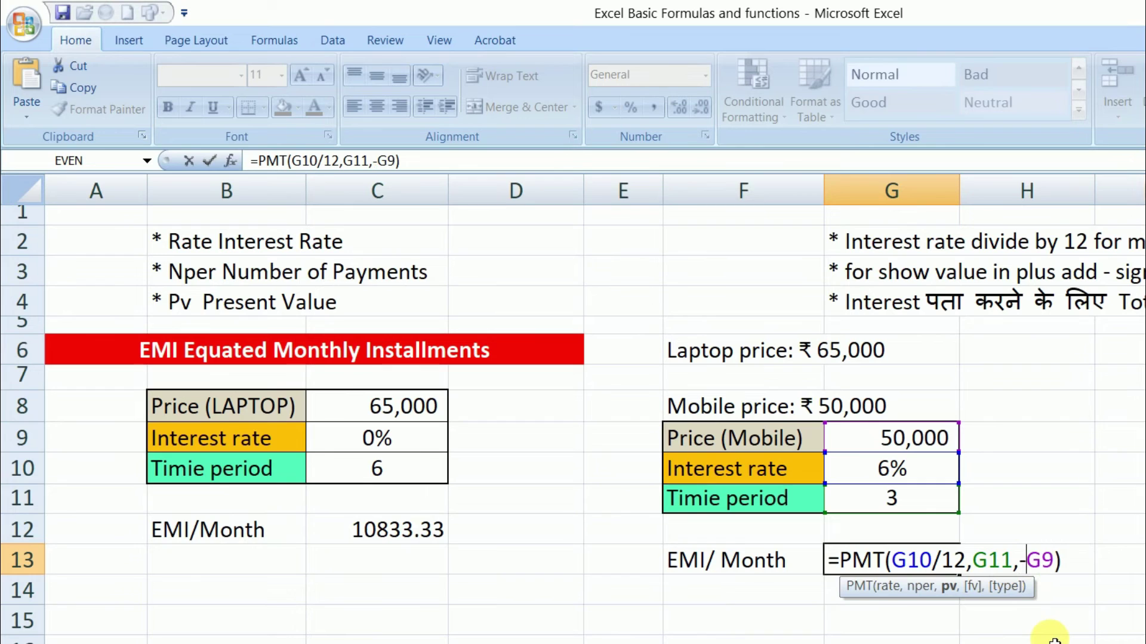
{"action": "left_click", "coordinate": [1061, 561]}
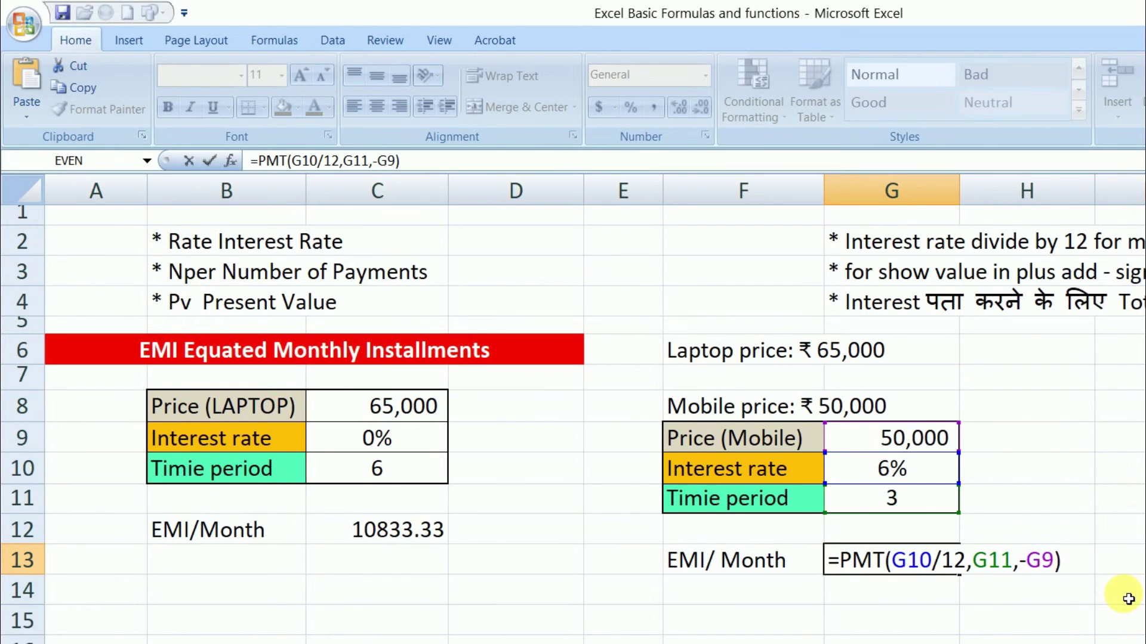
{"action": "key", "text": "Return"}
Step: Format G13 as a number with two decimals, showing 16833.61
{"action": "left_click", "coordinate": [921, 555]}
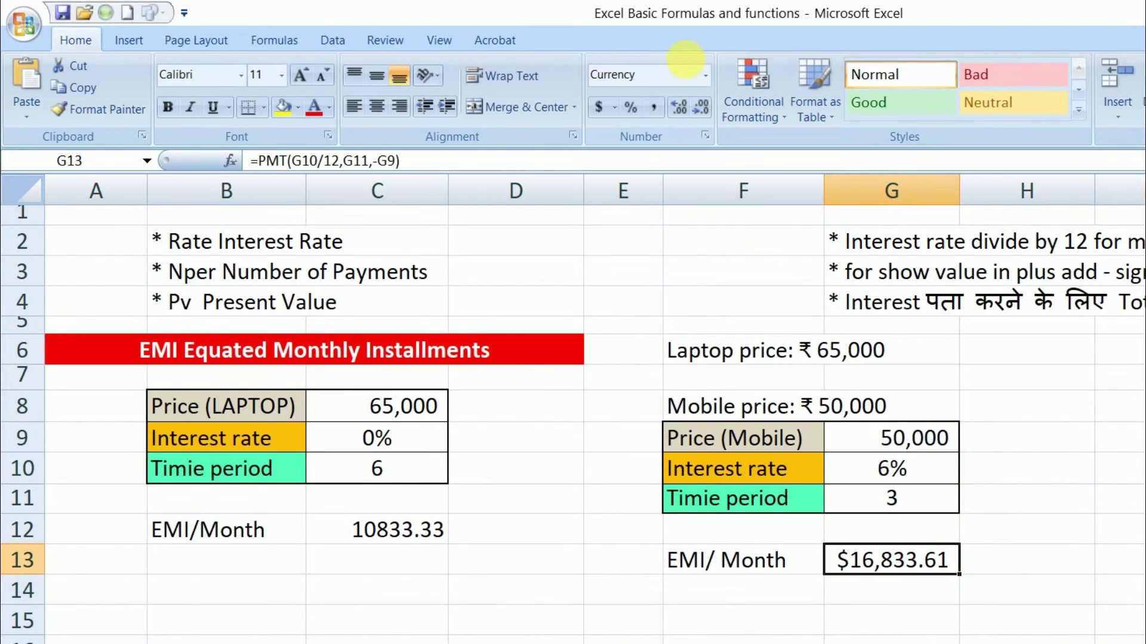
{"action": "left_click", "coordinate": [696, 74]}
{"action": "left_click", "coordinate": [709, 76]}
{"action": "left_click", "coordinate": [722, 114]}
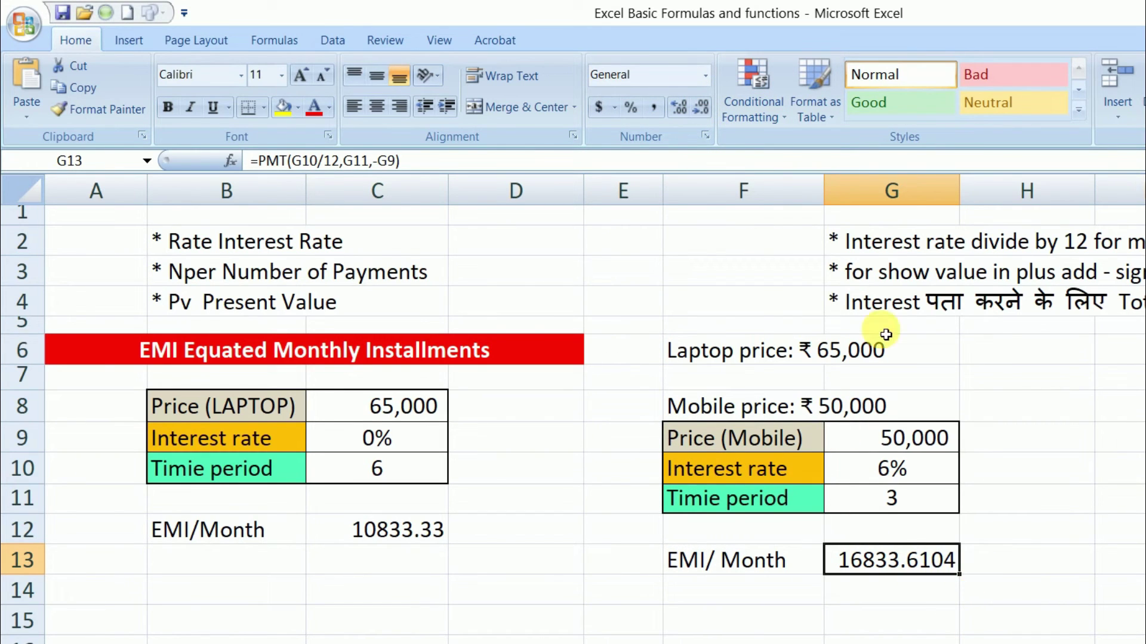
{"action": "left_click", "coordinate": [704, 107]}
{"action": "left_click", "coordinate": [707, 107]}
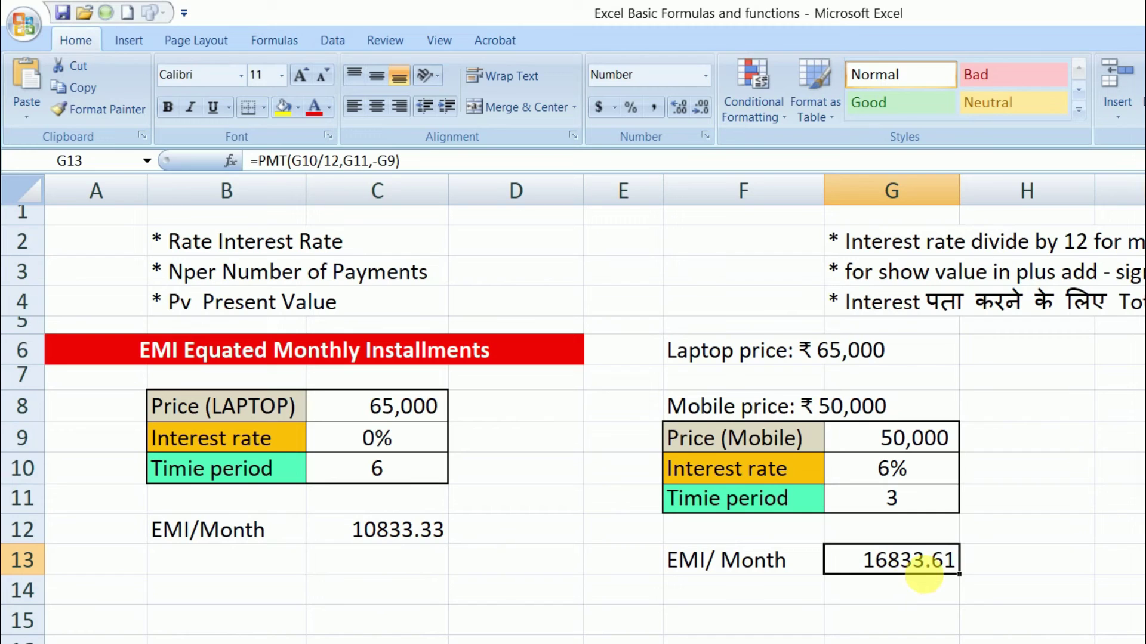
{"action": "left_click", "coordinate": [973, 623]}
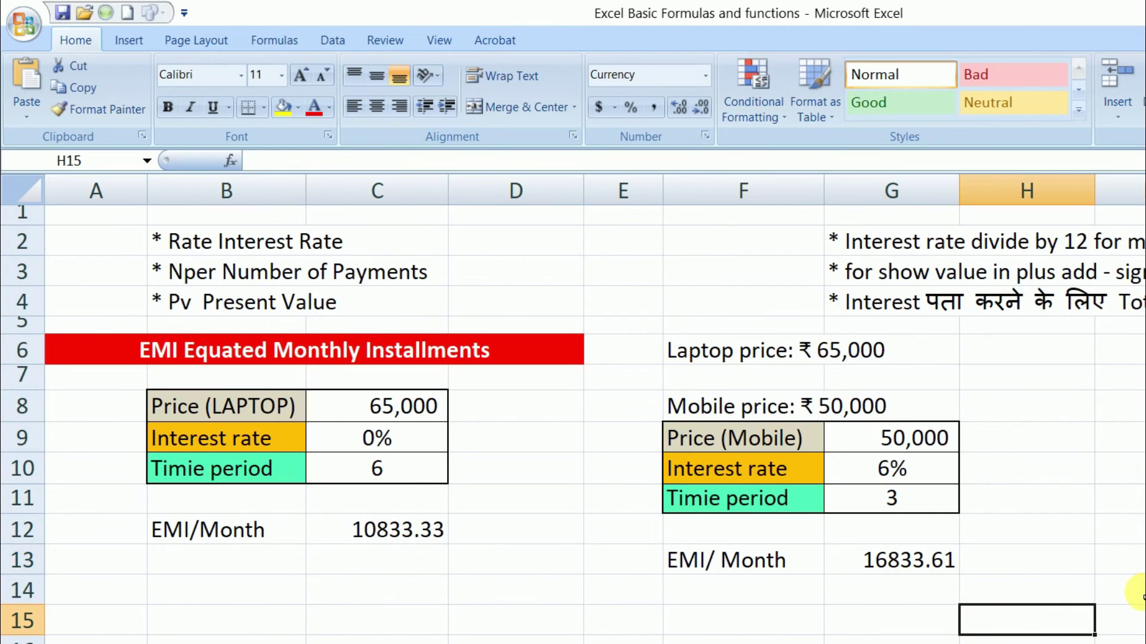
{"action": "left_click", "coordinate": [1110, 590]}
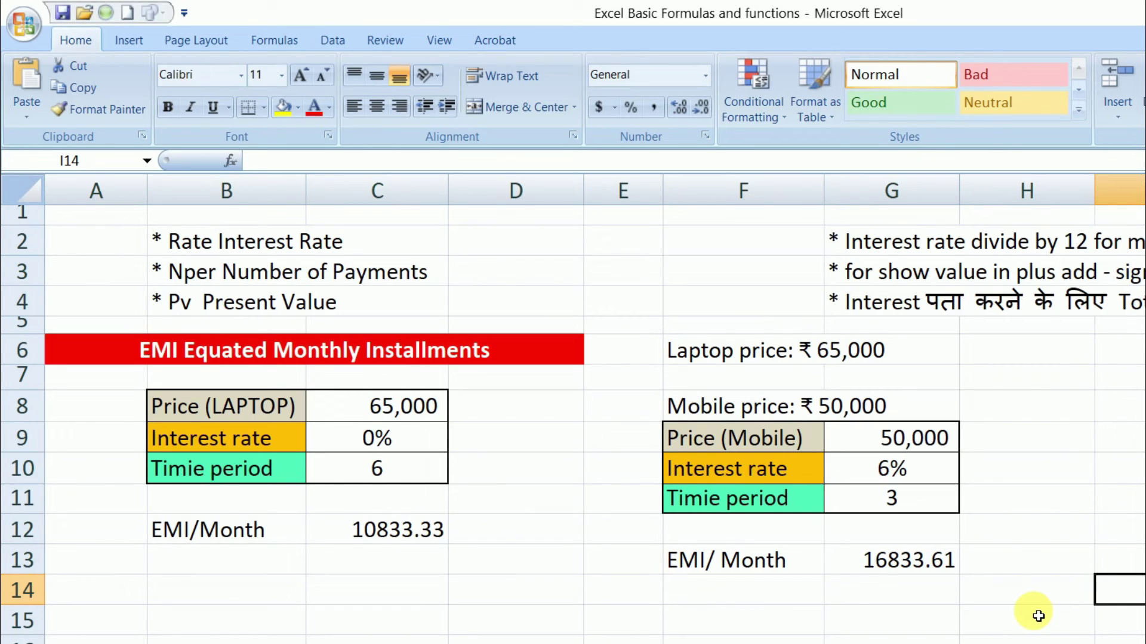
Step: Enter =G13*G11 in I14 for the mobile's total payable of 50500.8 and verify it
{"action": "type", "text": "="}
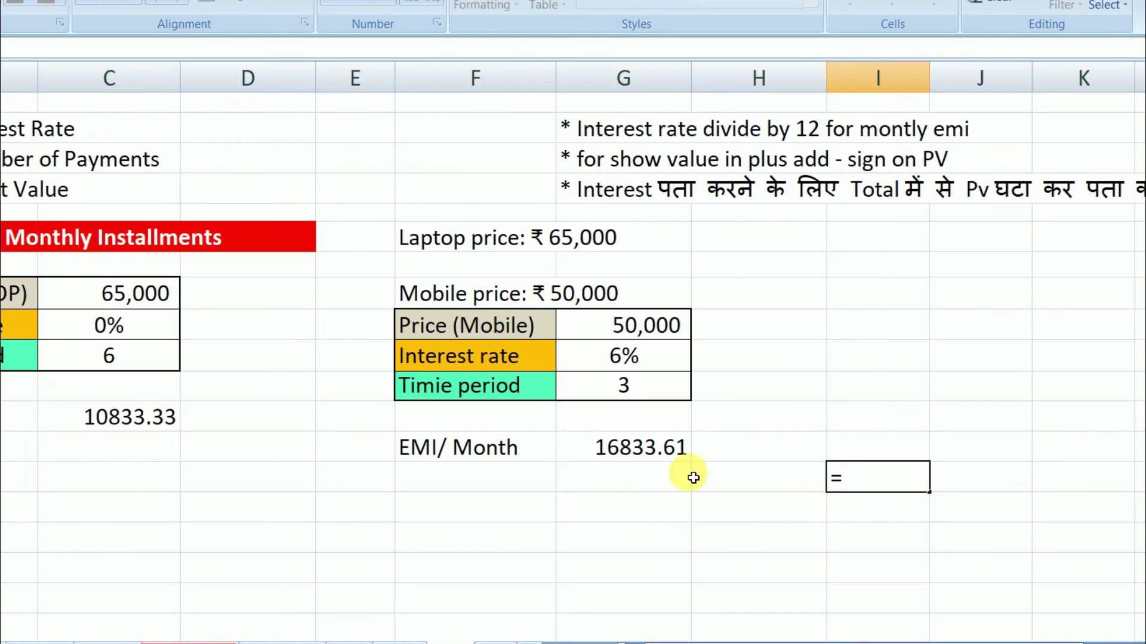
{"action": "left_click", "coordinate": [655, 446]}
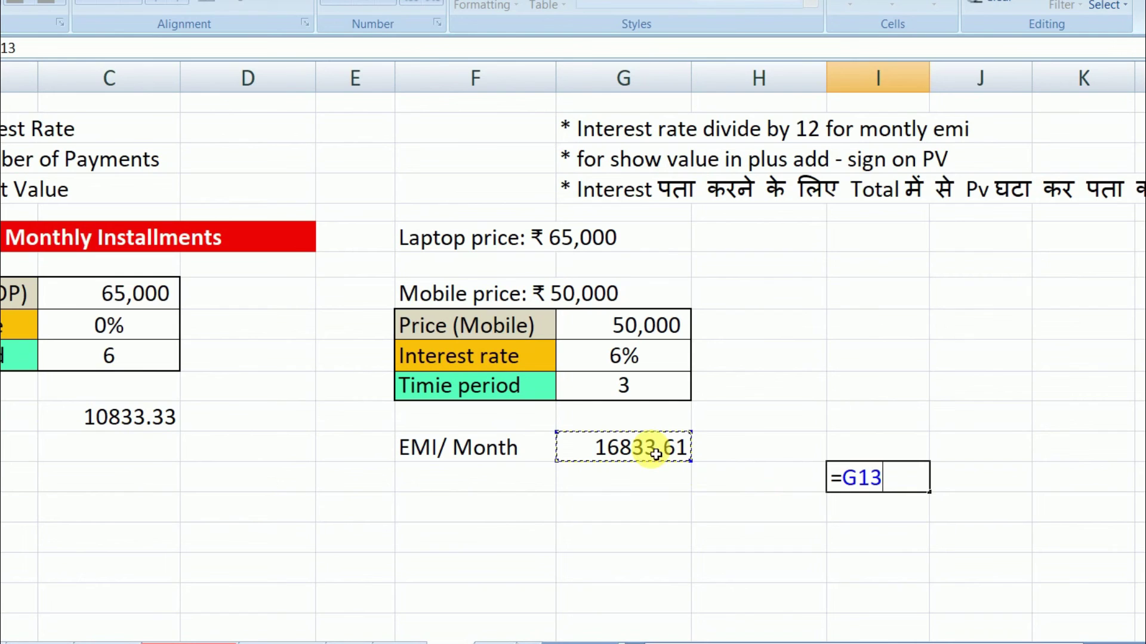
{"action": "type", "text": "*"}
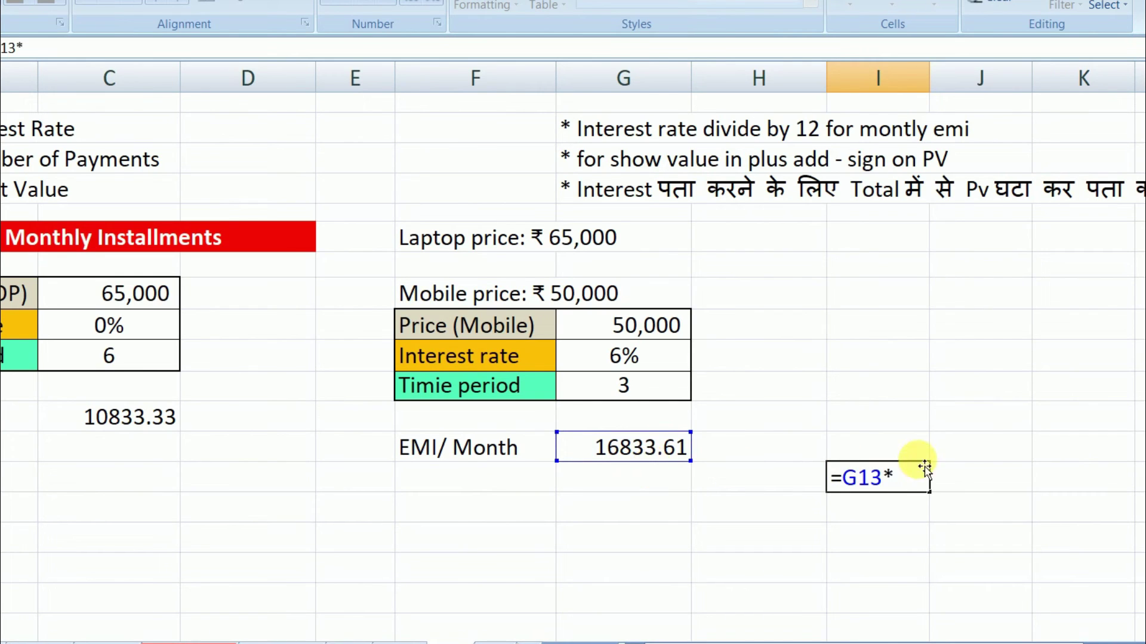
{"action": "left_click", "coordinate": [638, 388]}
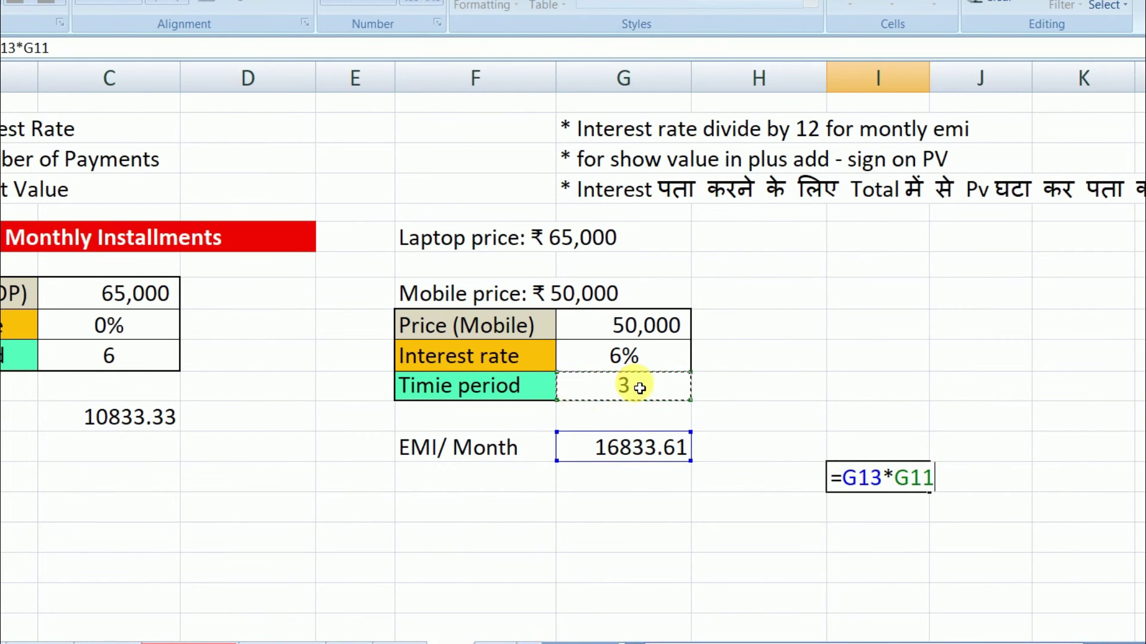
{"action": "key", "text": "Return"}
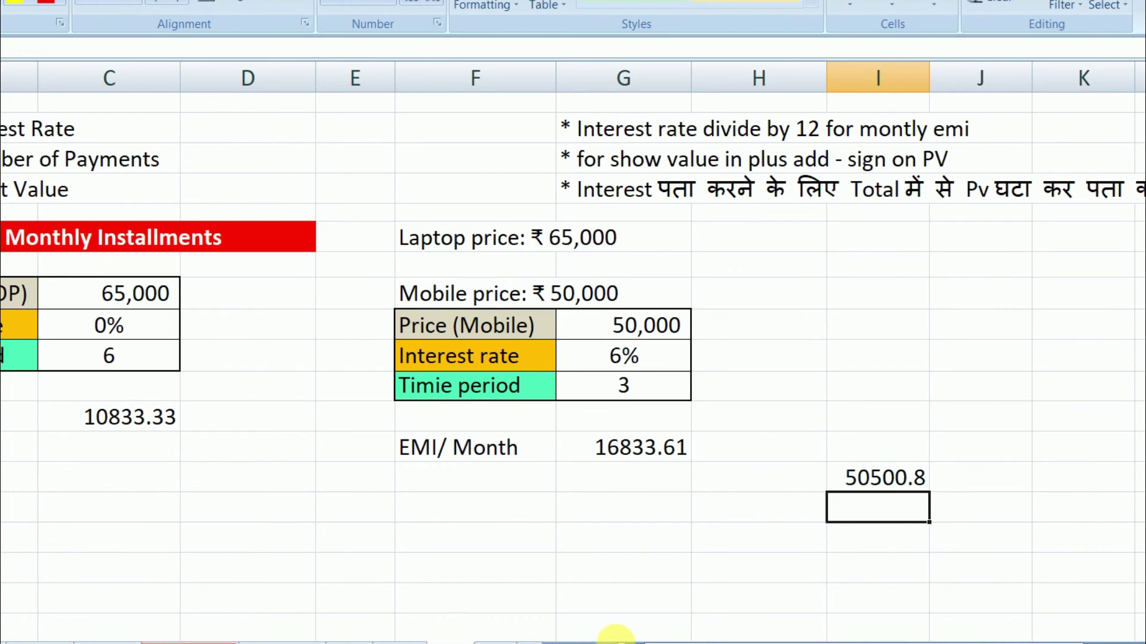
{"action": "key", "text": "Up"}
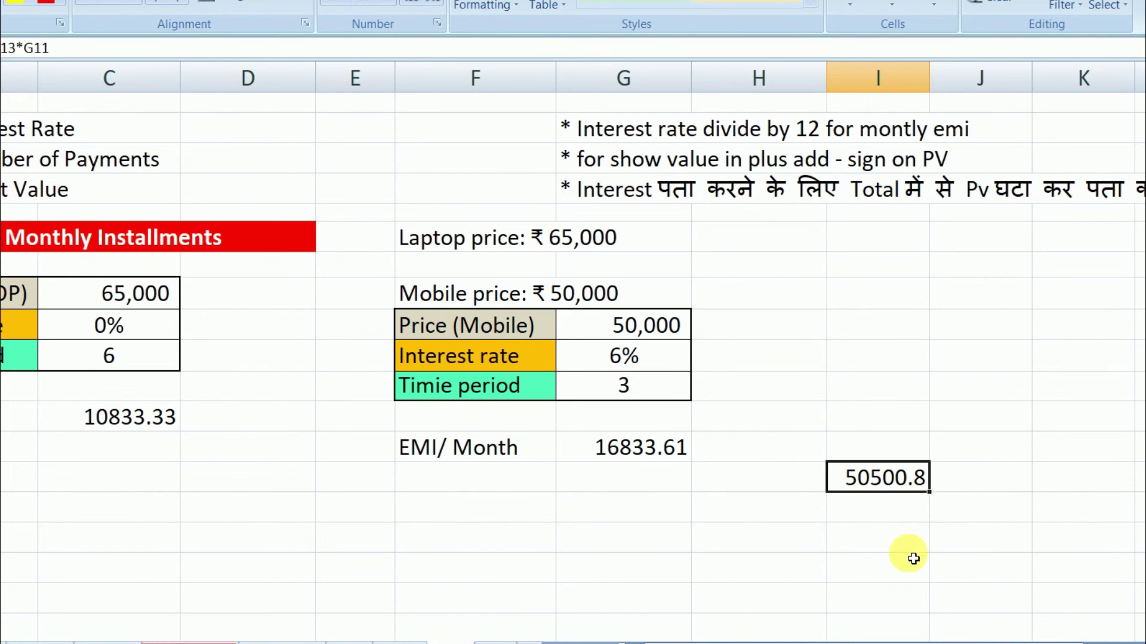
{"action": "left_click", "coordinate": [910, 553]}
{"action": "left_click", "coordinate": [900, 481]}
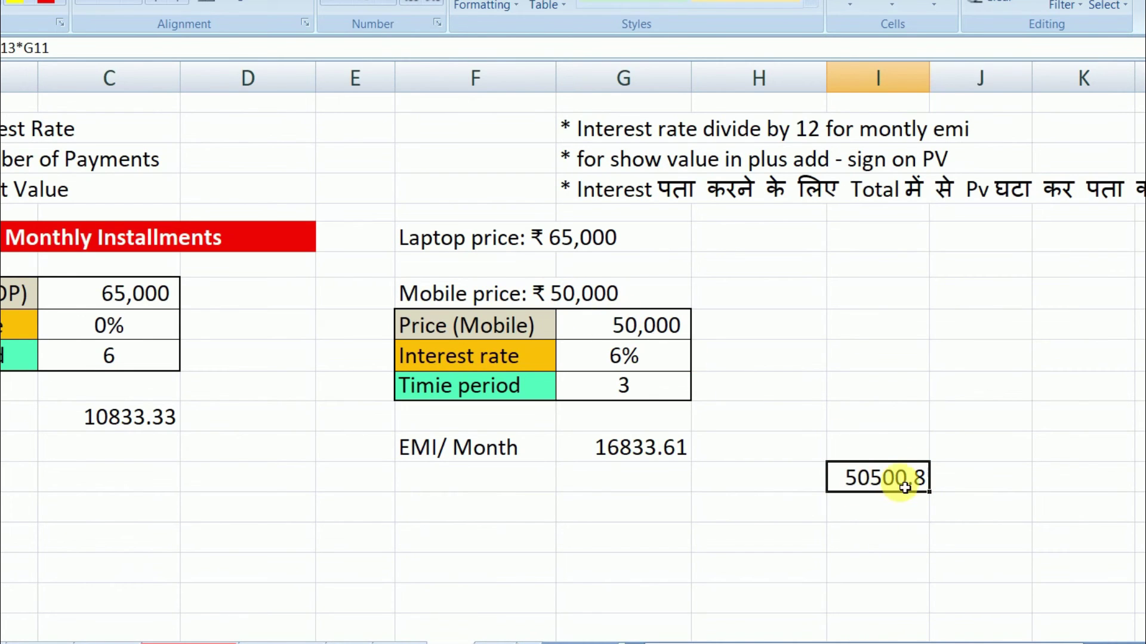
{"action": "left_click", "coordinate": [652, 358]}
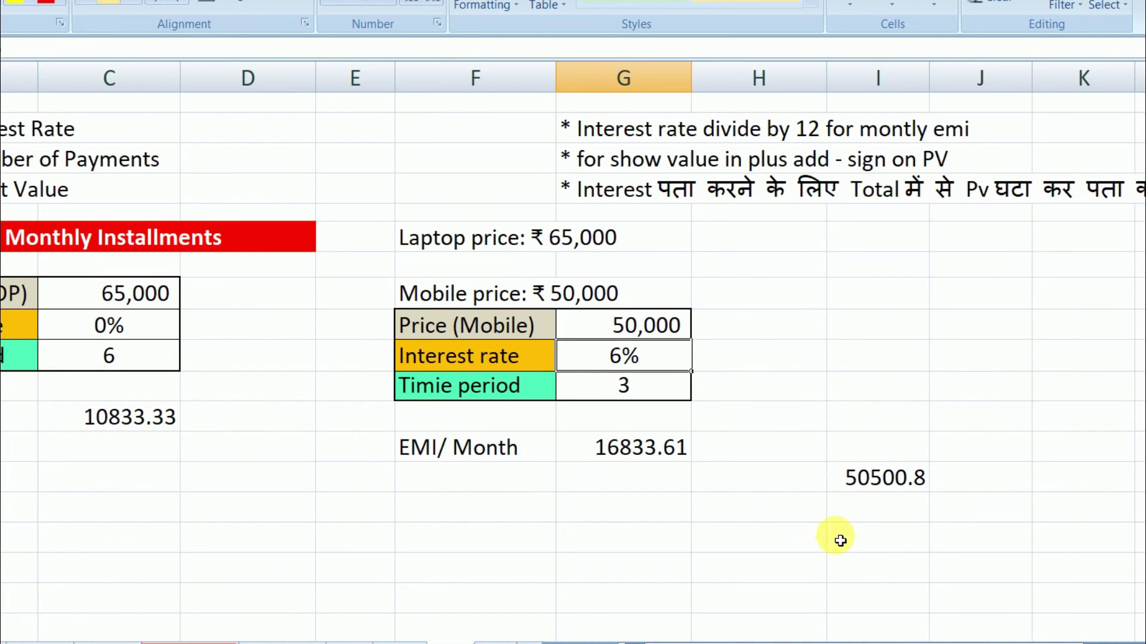
{"action": "left_click", "coordinate": [866, 535]}
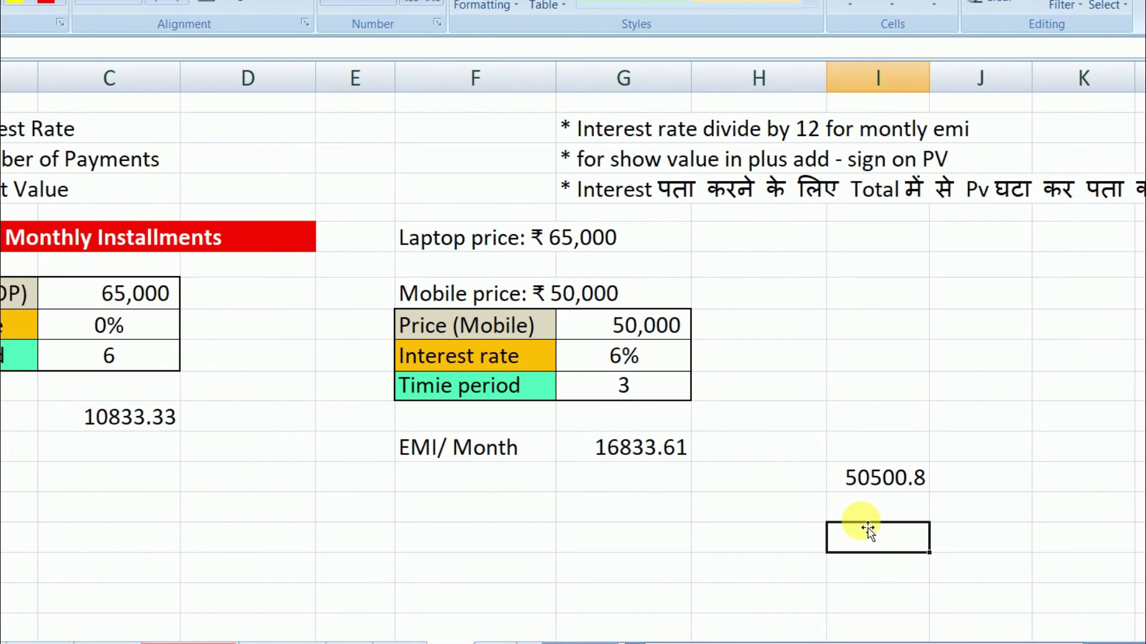
Step: Enter =I14-G9 in an empty column H cell, subtracting the 50,000 price from the 50500.8 total
{"action": "left_click", "coordinate": [707, 540]}
{"action": "type", "text": "="}
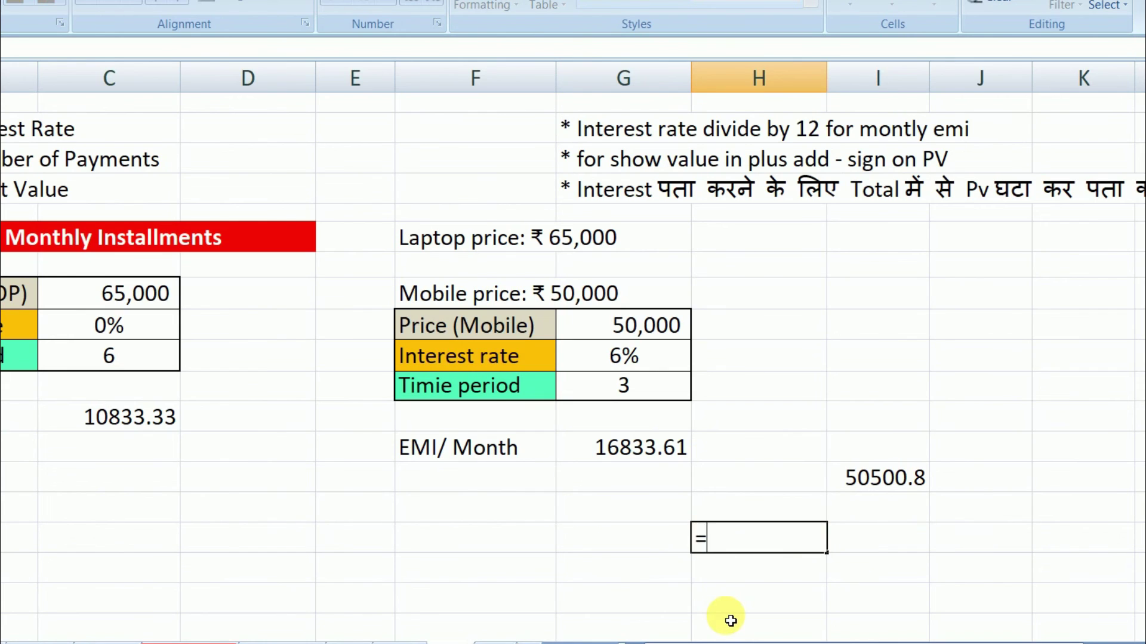
{"action": "left_click", "coordinate": [893, 481]}
{"action": "type", "text": "-"}
{"action": "left_click", "coordinate": [649, 336]}
{"action": "key", "text": "Return"}
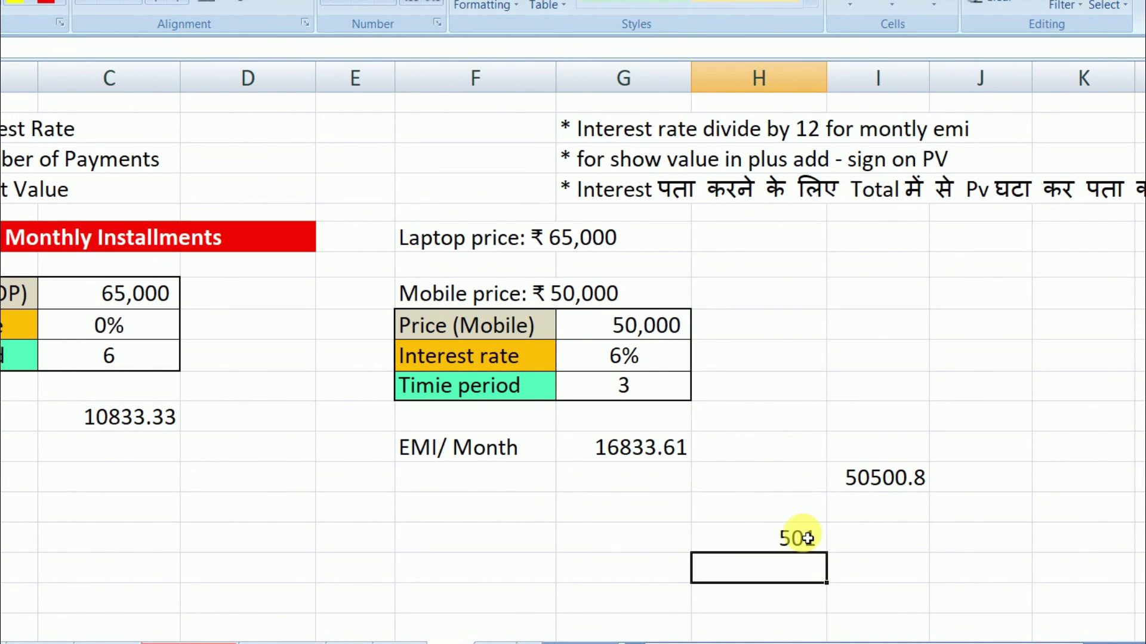
Step: Review the 501 interest result, its formula and the mobile's interest rate value
{"action": "left_click", "coordinate": [800, 538]}
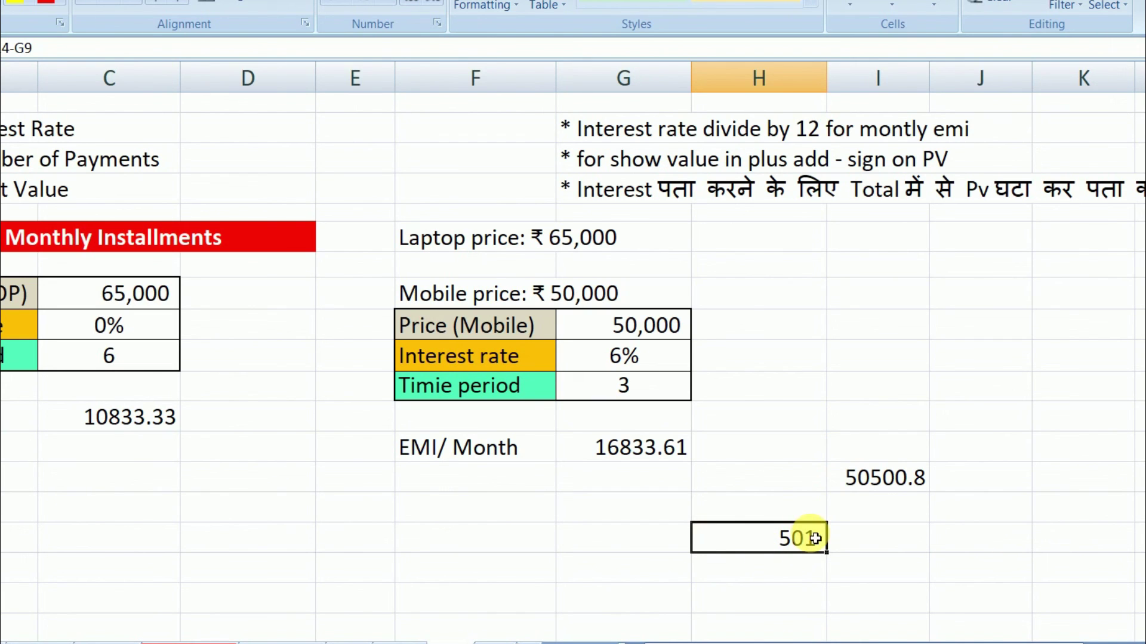
{"action": "left_click", "coordinate": [626, 357]}
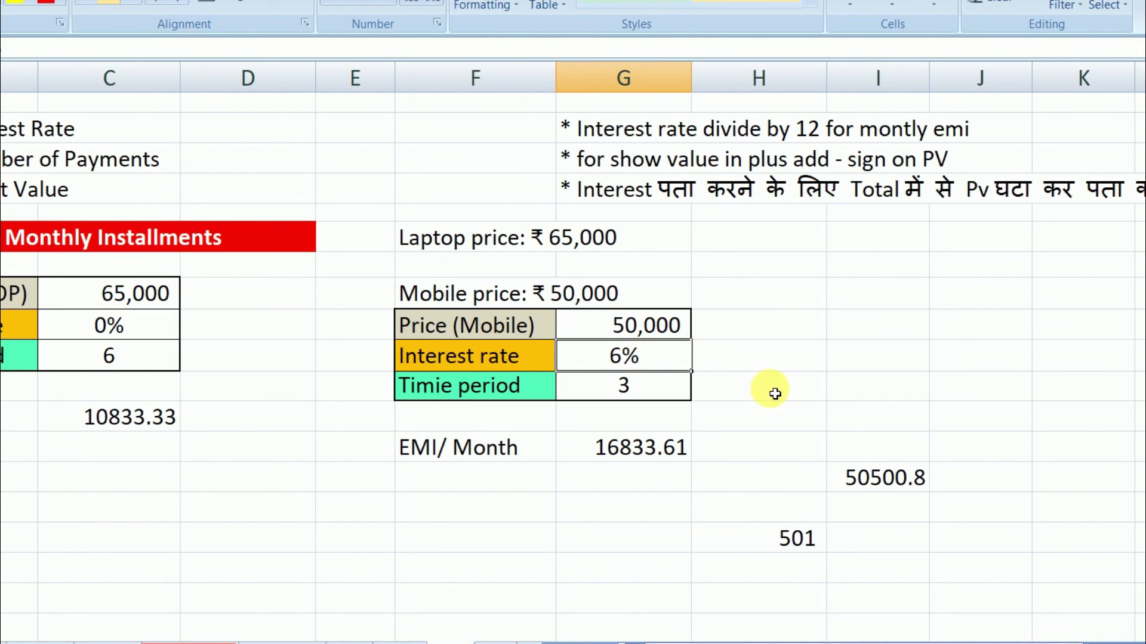
{"action": "left_click", "coordinate": [791, 539]}
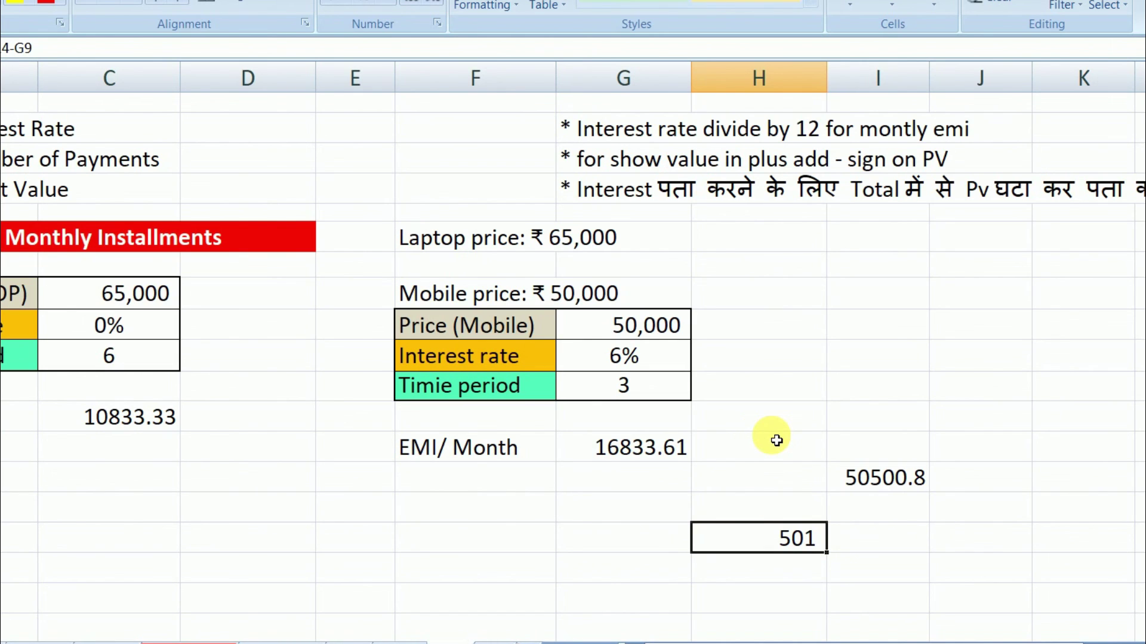
{"action": "left_click", "coordinate": [839, 420]}
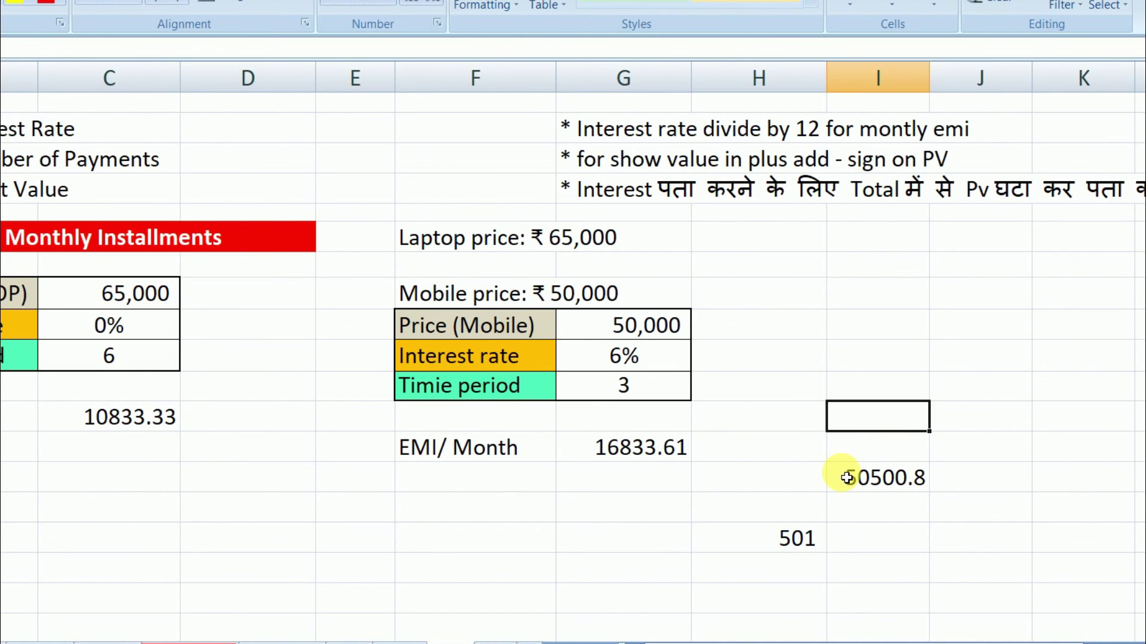